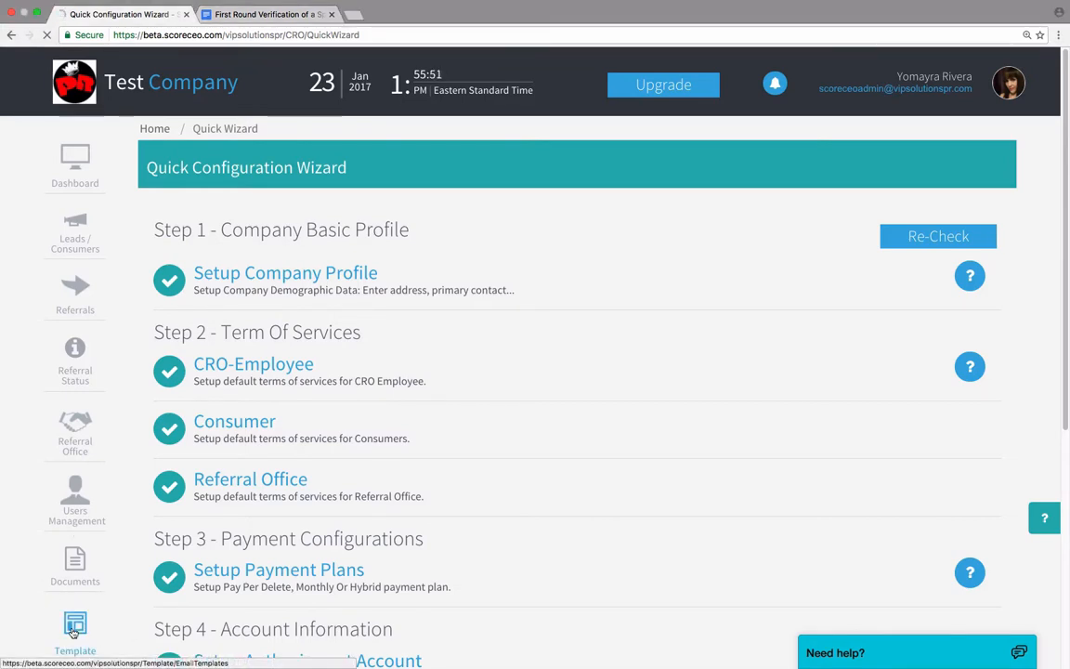
Open the letter templates and start creating a new letter template
{"action": "left_click", "coordinate": [74, 632]}
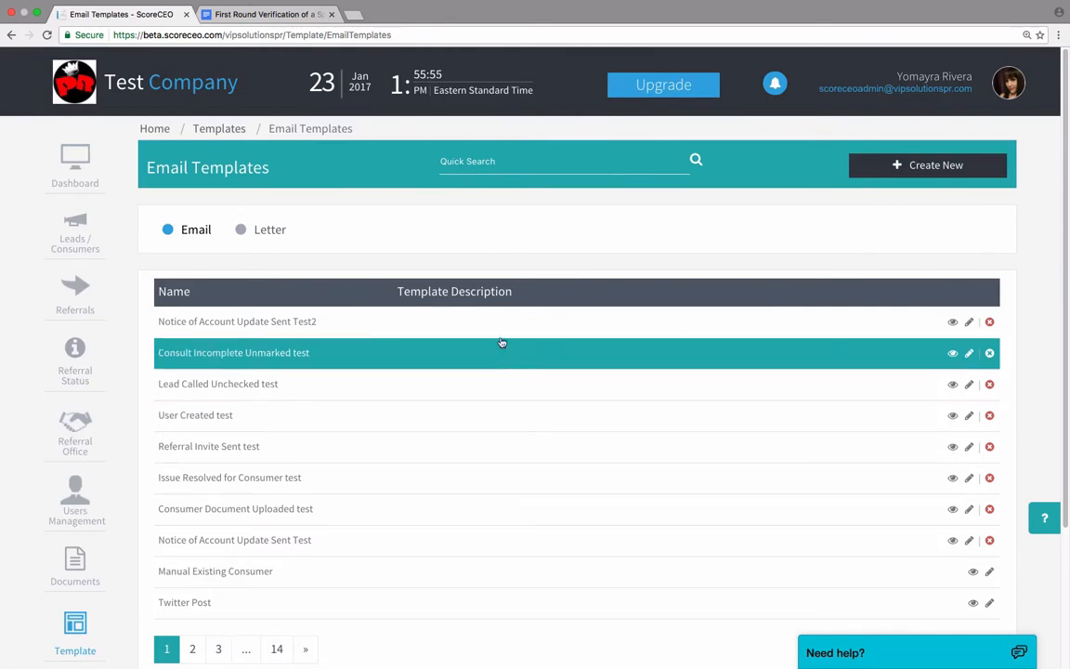
{"action": "left_click", "coordinate": [269, 231]}
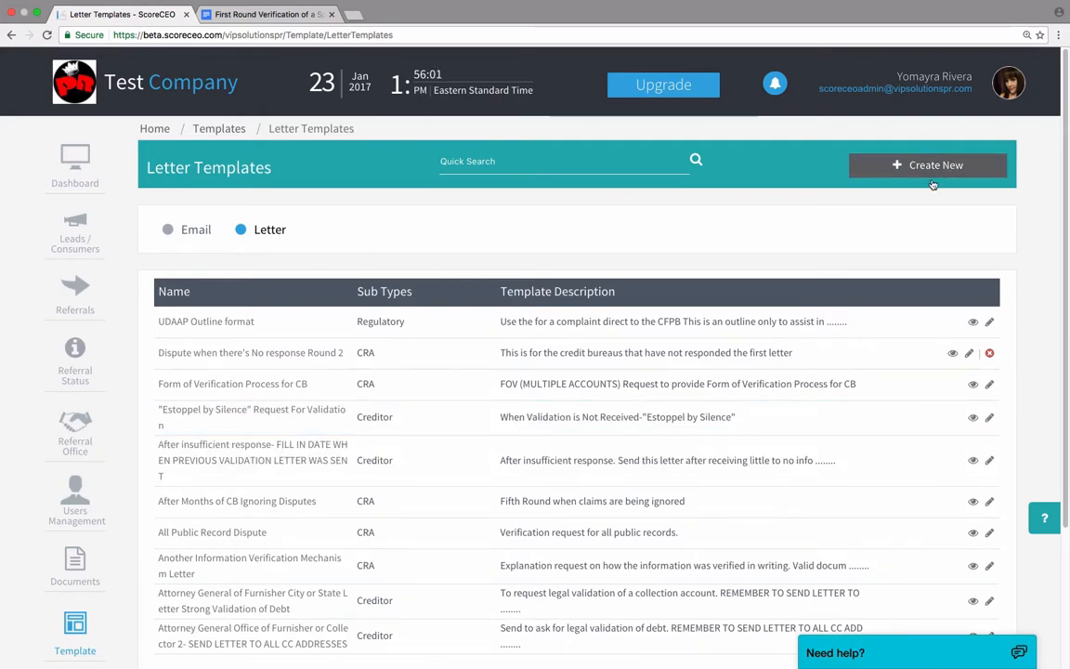
{"action": "left_click", "coordinate": [918, 167]}
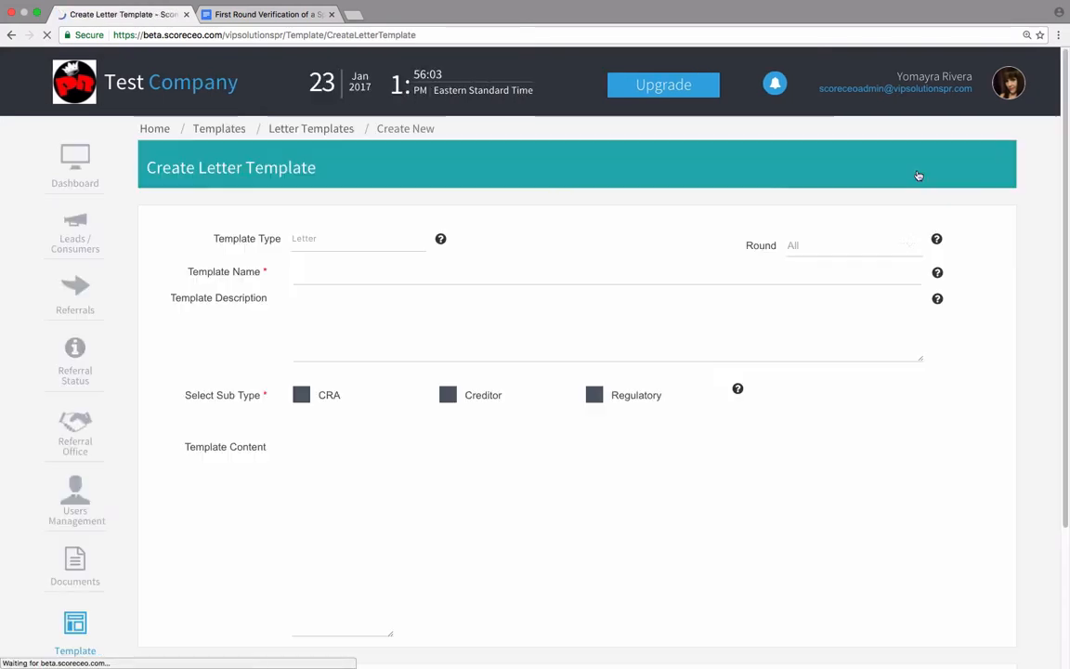
Name the new letter template "First Round template"
{"action": "scroll", "coordinate": [1065, 195], "scroll_direction": "down", "scroll_amount": 1}
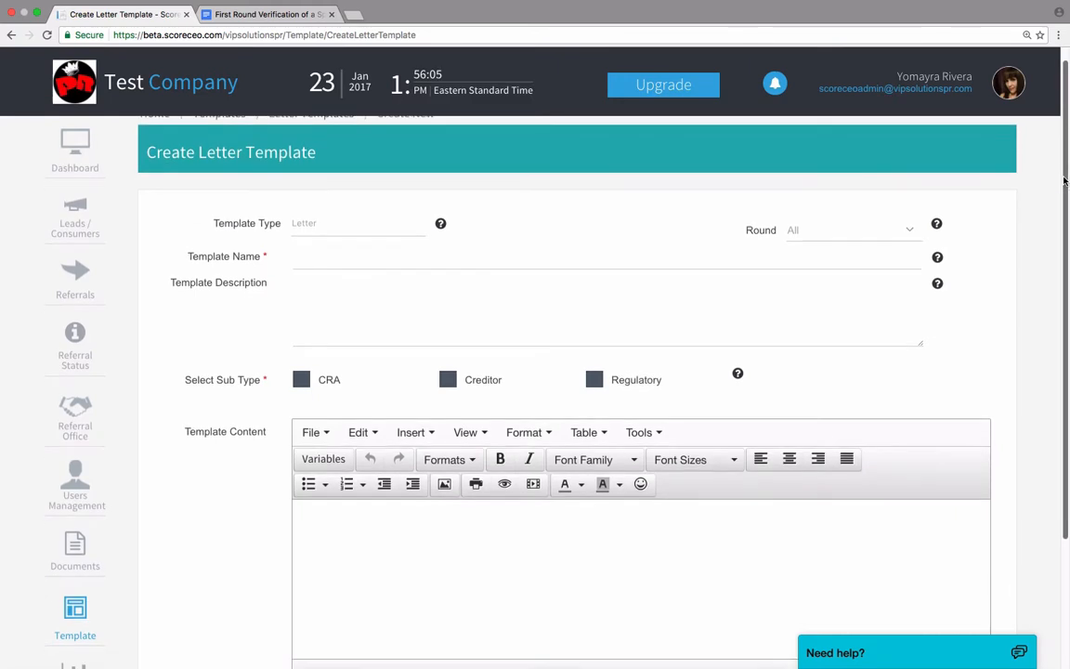
{"action": "scroll", "coordinate": [1065, 195], "scroll_direction": "down", "scroll_amount": 1}
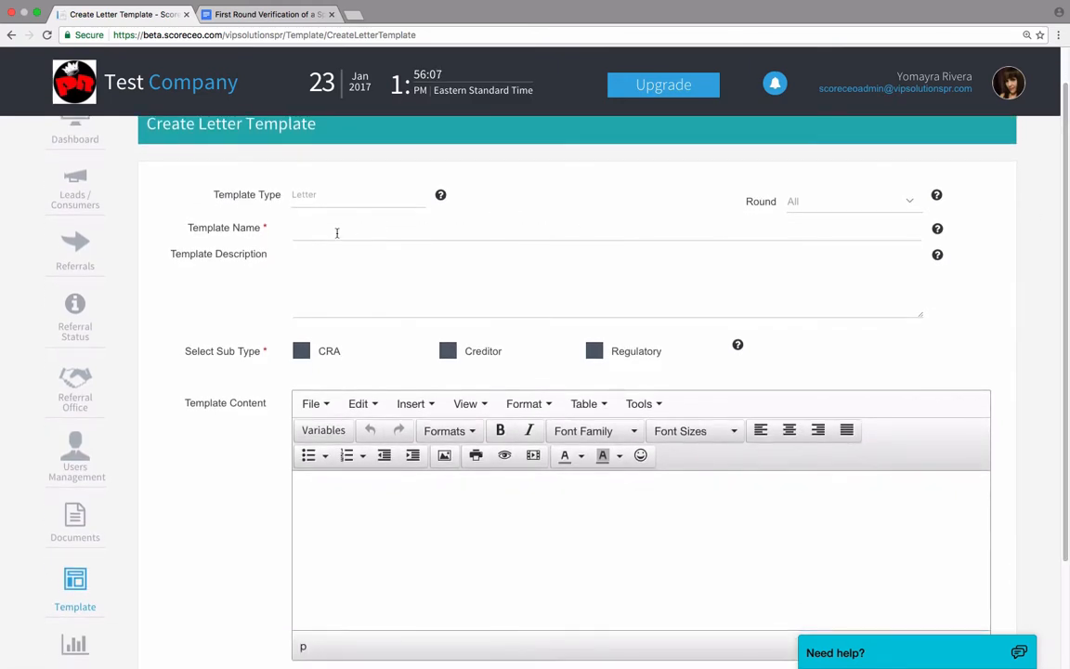
{"action": "left_click_drag", "start_coordinate": [186, 235], "coordinate": [262, 230]}
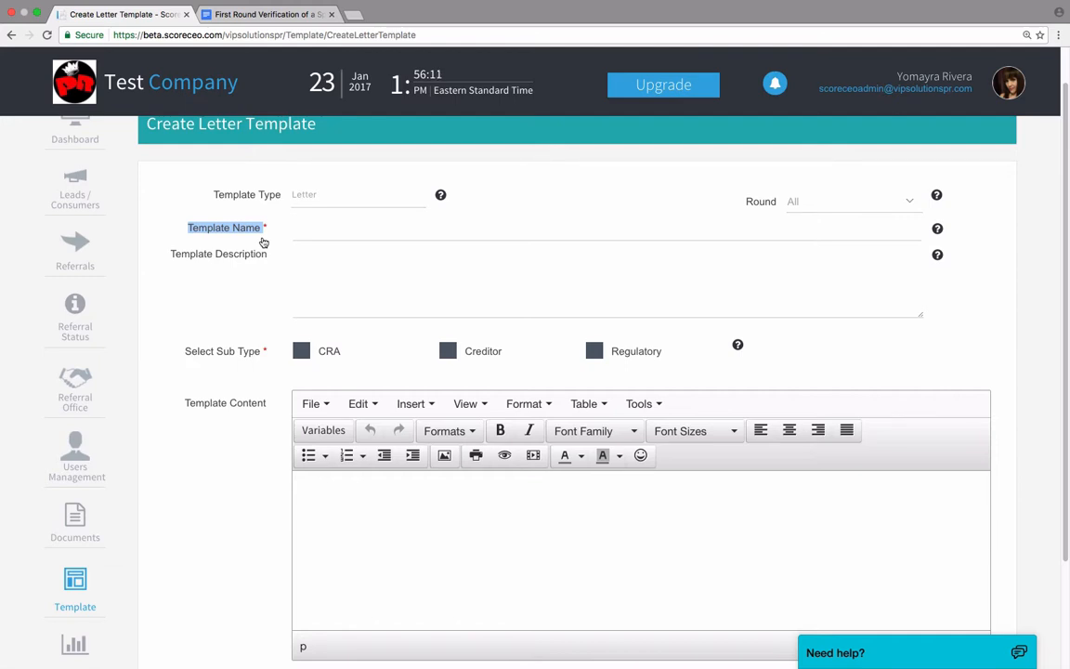
{"action": "left_click", "coordinate": [260, 14]}
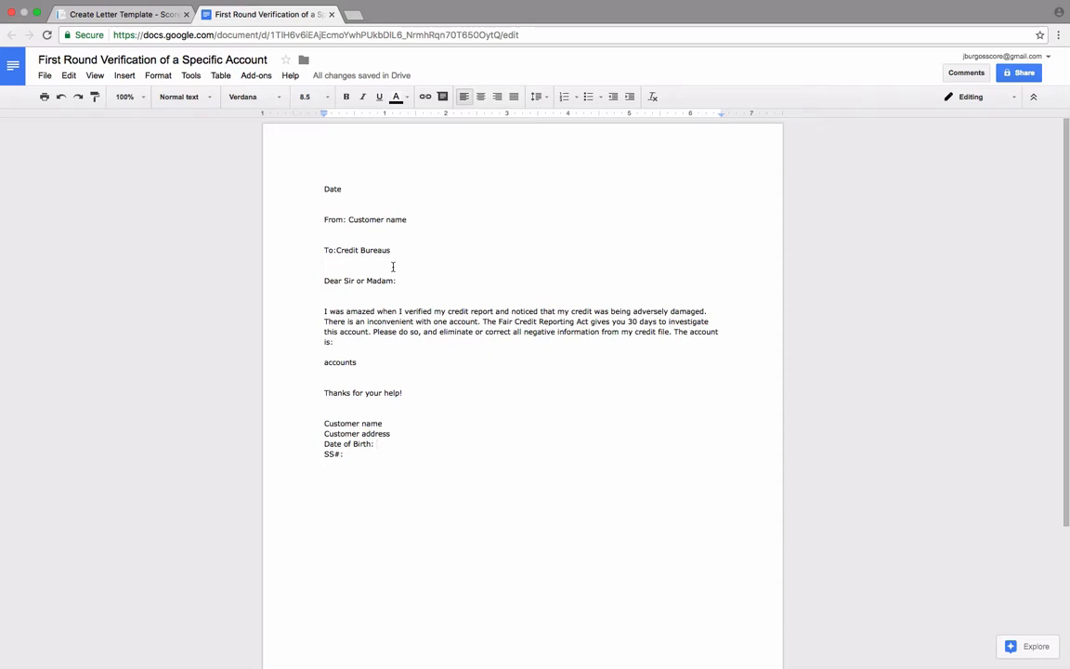
{"action": "left_click", "coordinate": [123, 15]}
{"action": "left_click", "coordinate": [320, 235]}
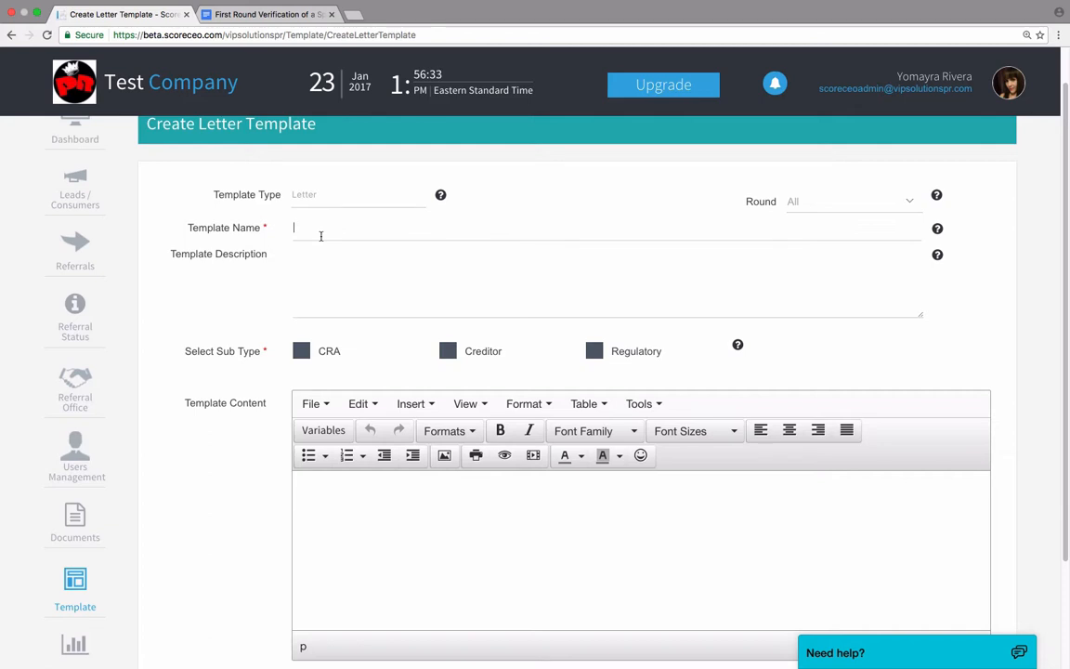
{"action": "type", "text": "First Round template"}
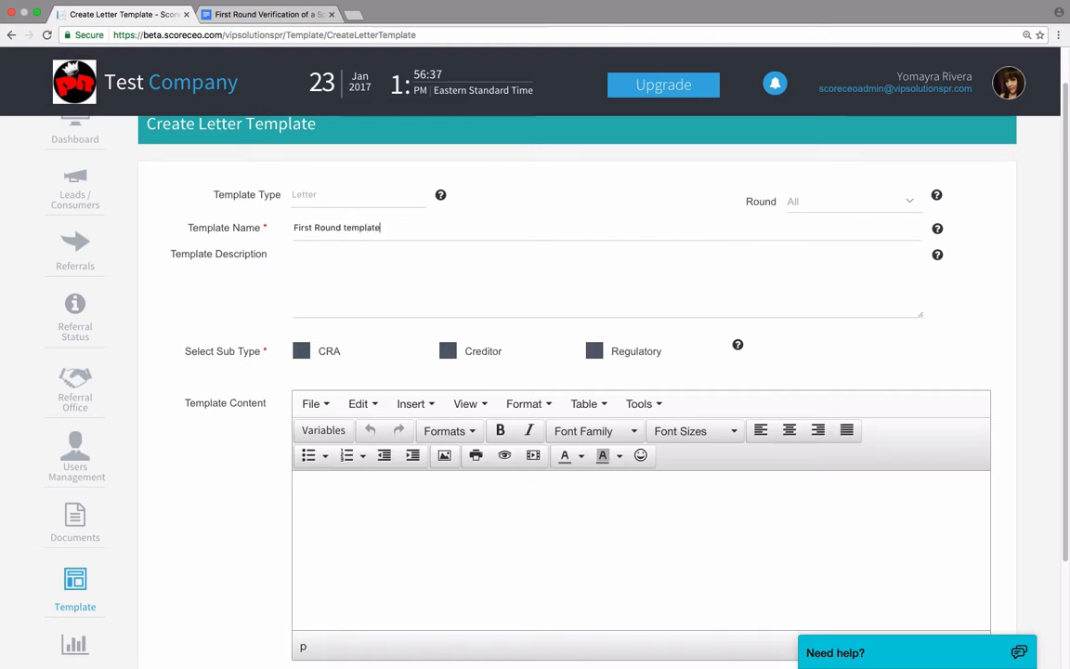
Try the Selective option for the template's Round setting and return it to All
{"action": "double_click", "coordinate": [759, 201]}
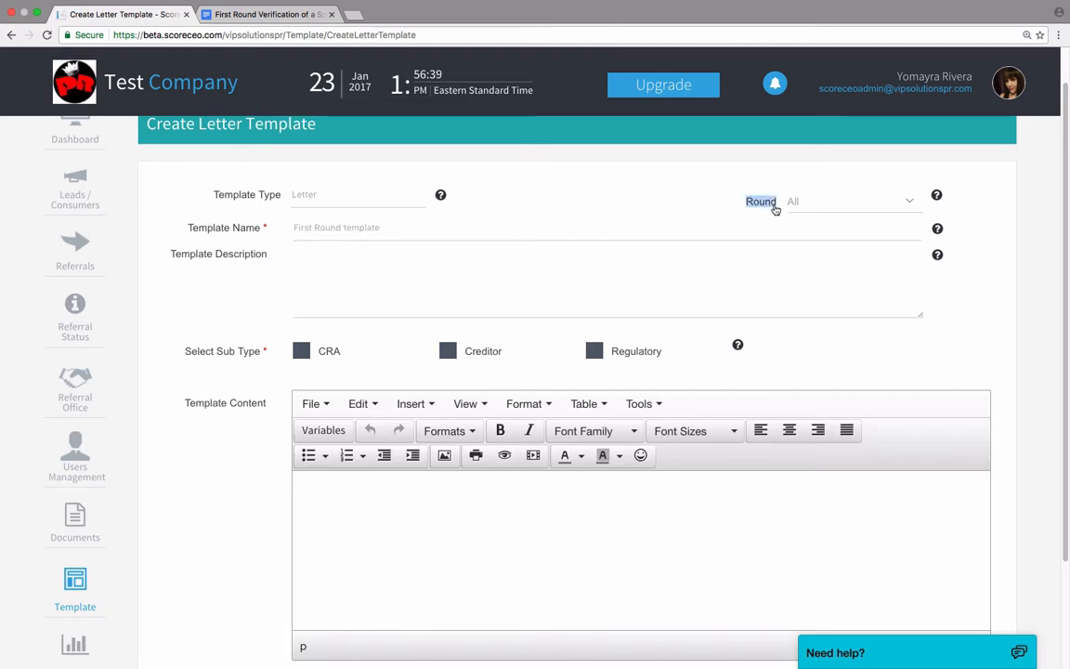
{"action": "left_click", "coordinate": [910, 201]}
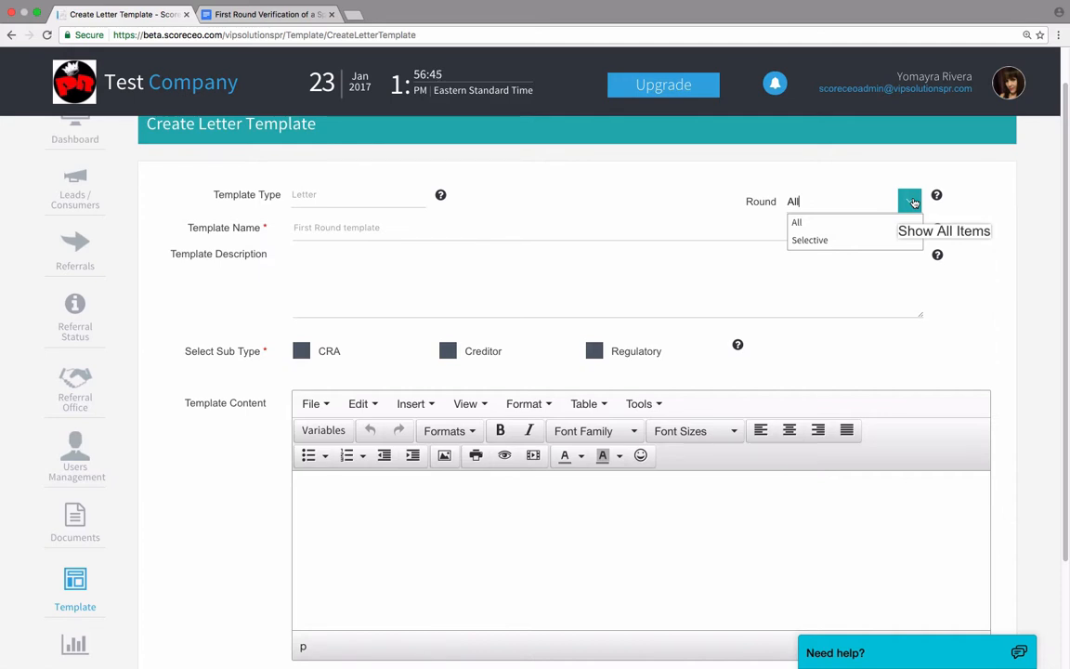
{"action": "left_click", "coordinate": [824, 241]}
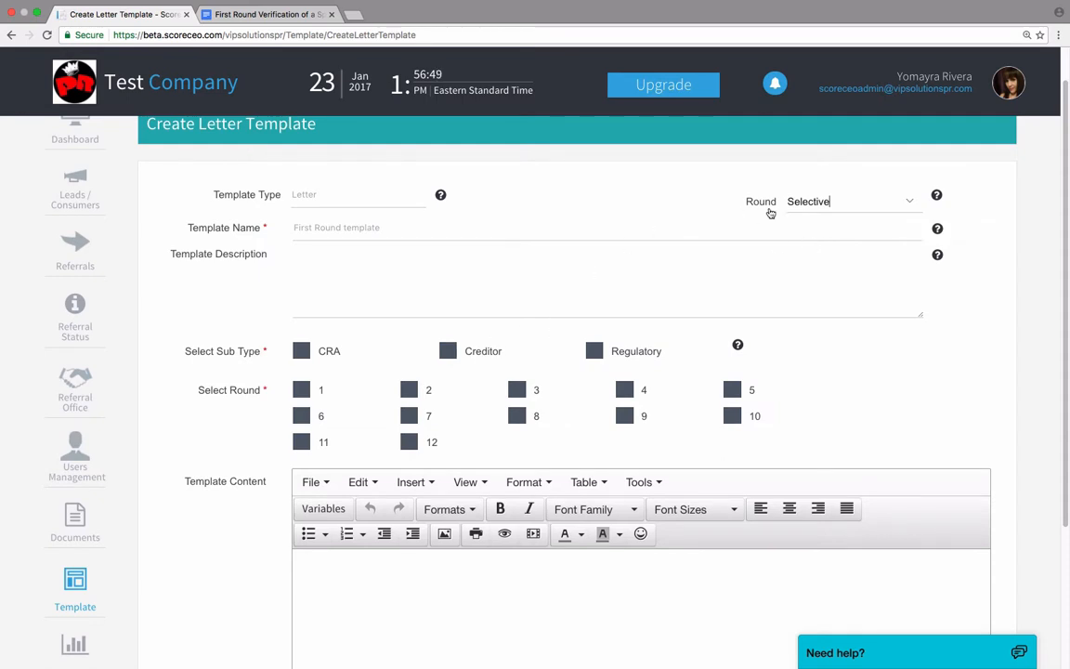
{"action": "left_click", "coordinate": [911, 203]}
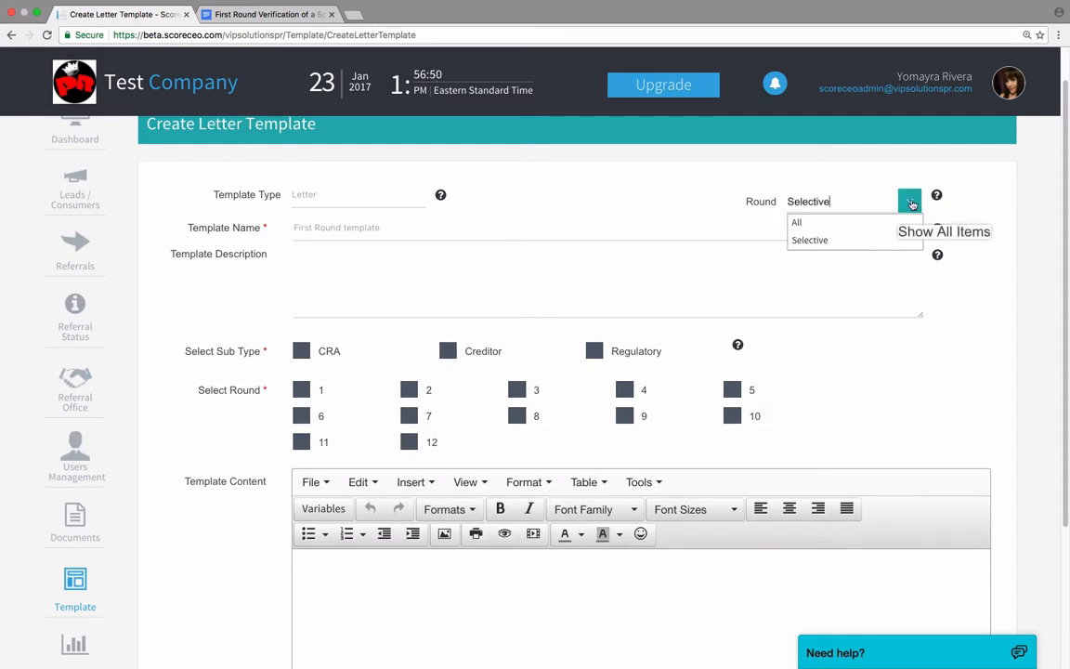
{"action": "left_click", "coordinate": [851, 220]}
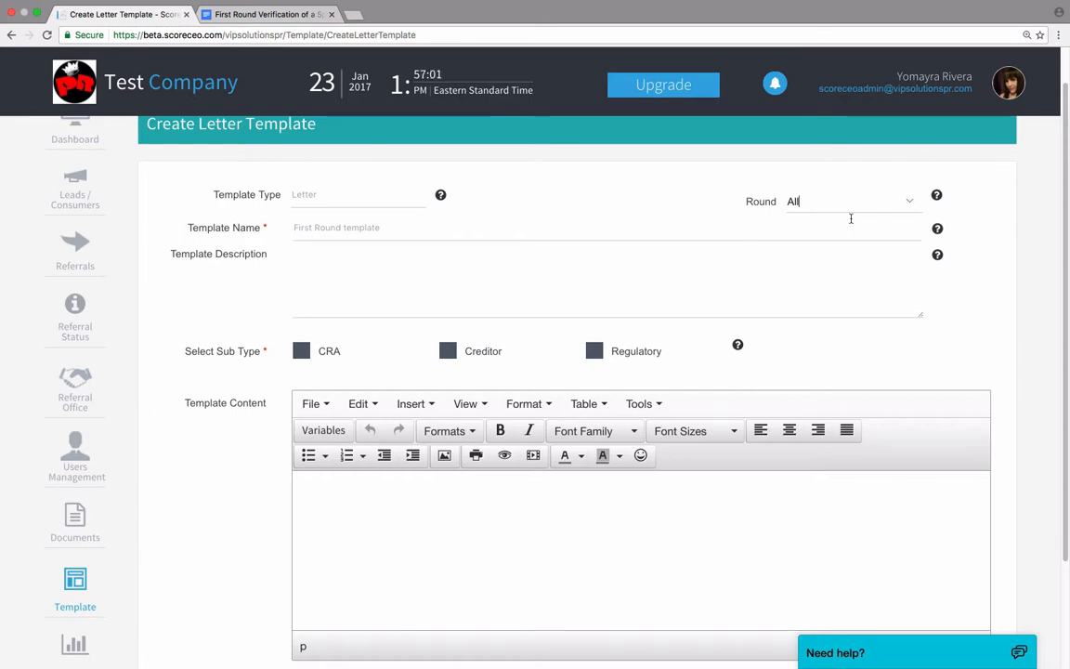
Set the template's Round to Selective and assign it to round 1
{"action": "left_click", "coordinate": [909, 201]}
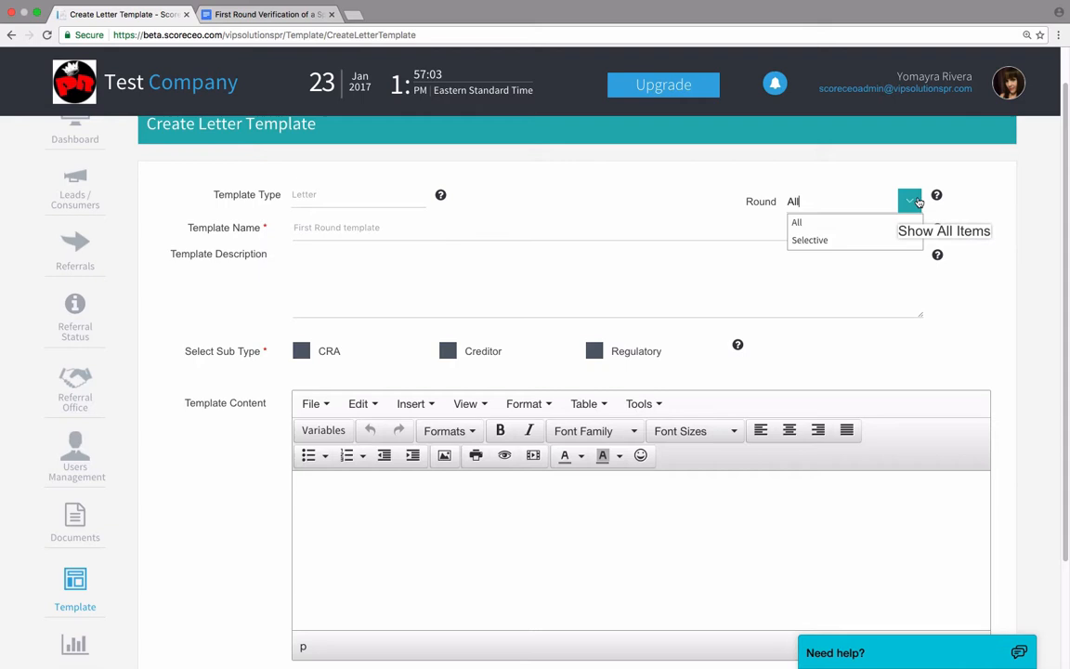
{"action": "left_click", "coordinate": [837, 240]}
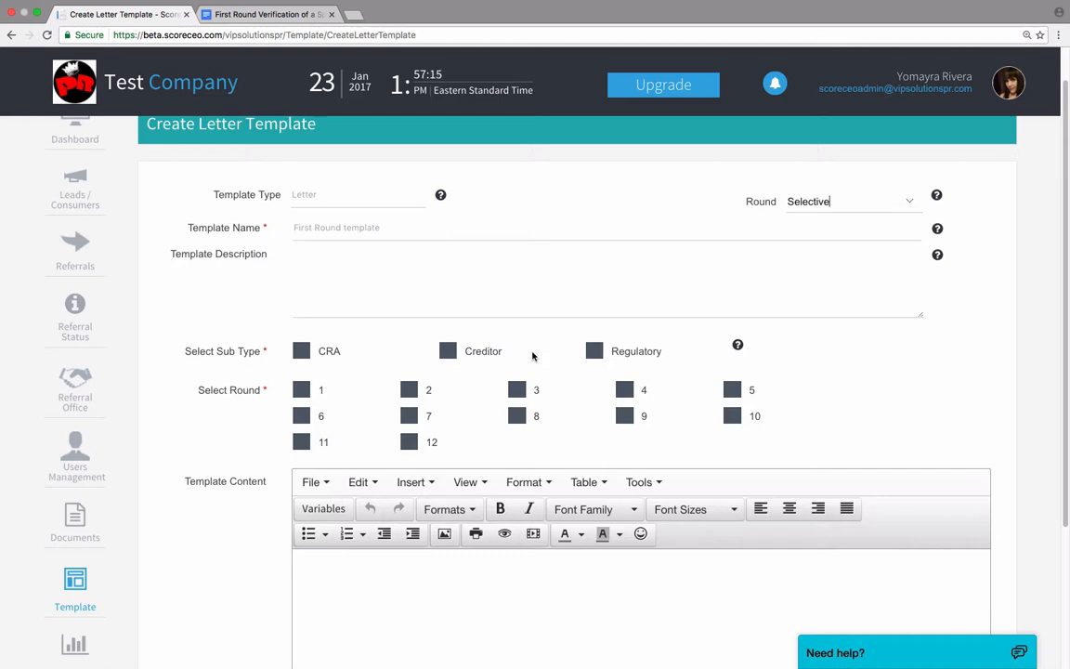
{"action": "left_click", "coordinate": [300, 389]}
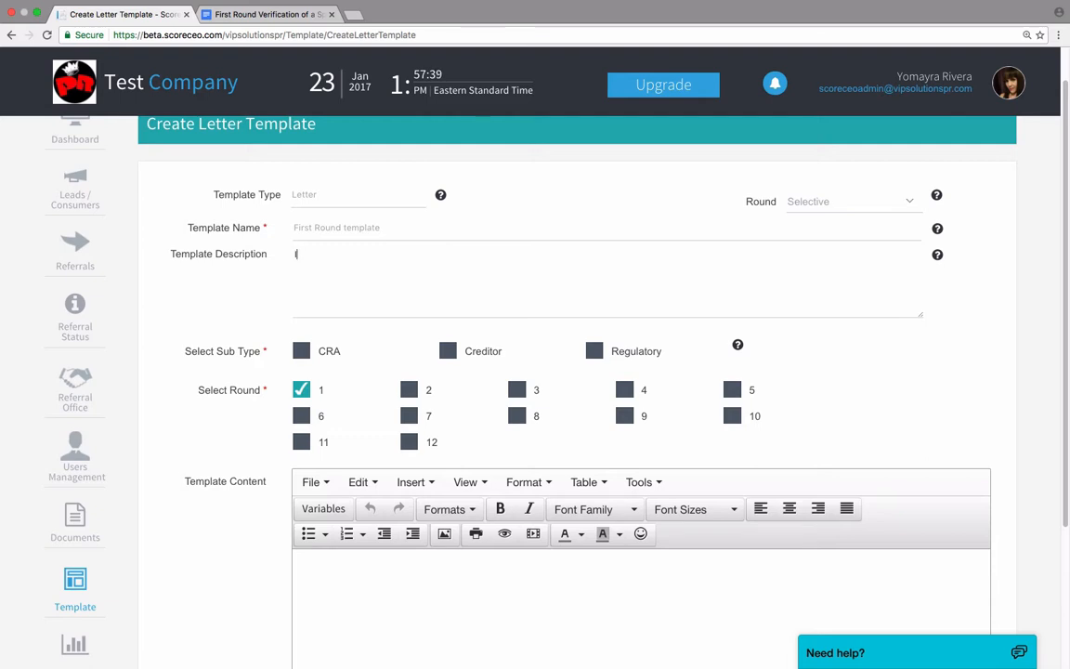
Enter the description "It a general dispute template to be used on round one to start the investigation process" and select the CRA sub type
{"action": "type", "text": "It a generat"}
{"action": "key", "text": "BackSpace"}
{"action": "key", "text": "BackSpace"}
{"action": "type", "text": "al"}
{"action": "type", "text": "dispute template to be used on round one to start the investigation process"}
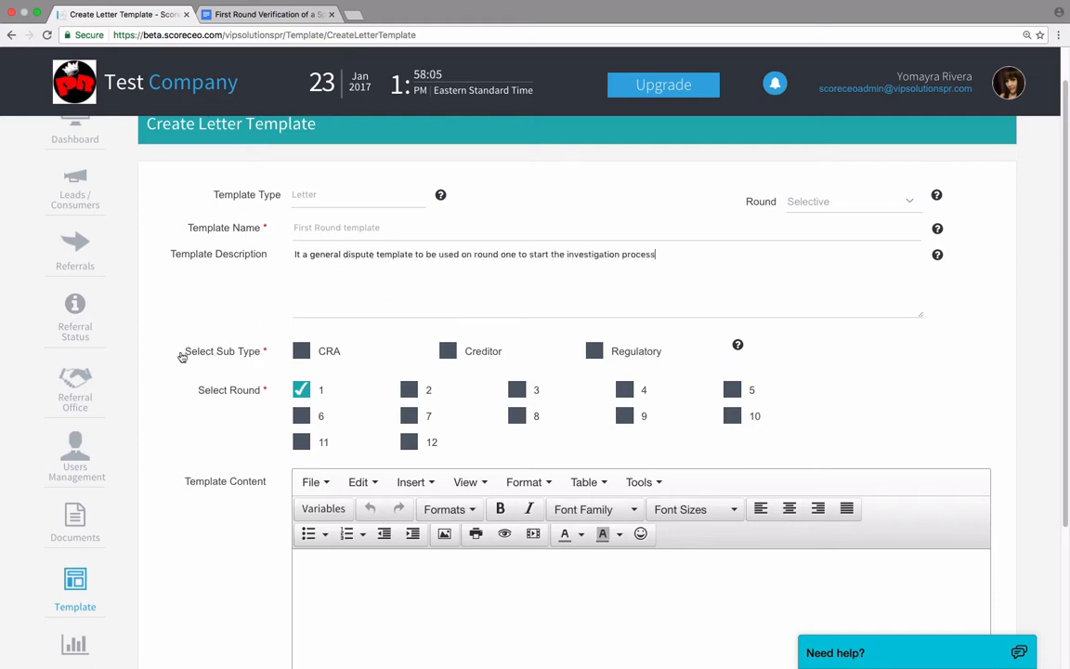
{"action": "left_click_drag", "start_coordinate": [182, 355], "coordinate": [242, 352]}
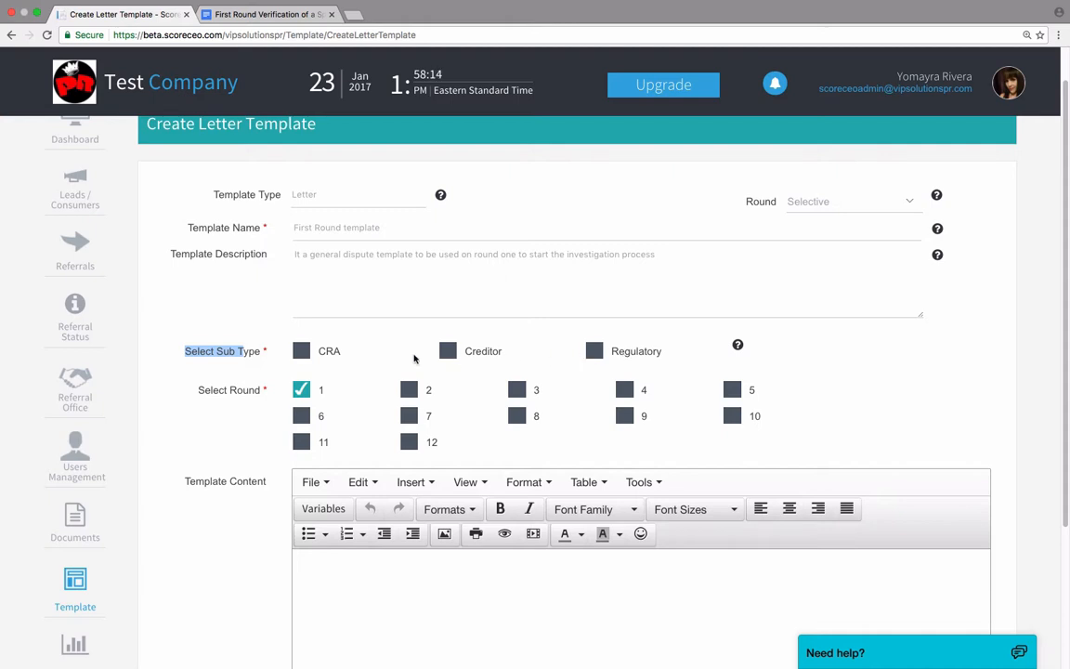
{"action": "left_click", "coordinate": [302, 352]}
Copy the entire letter text from the First Round Verification of a Specific Account document in Google Docs into the ScoreCEO template content
{"action": "scroll", "coordinate": [210, 404], "scroll_direction": "down", "scroll_amount": 3}
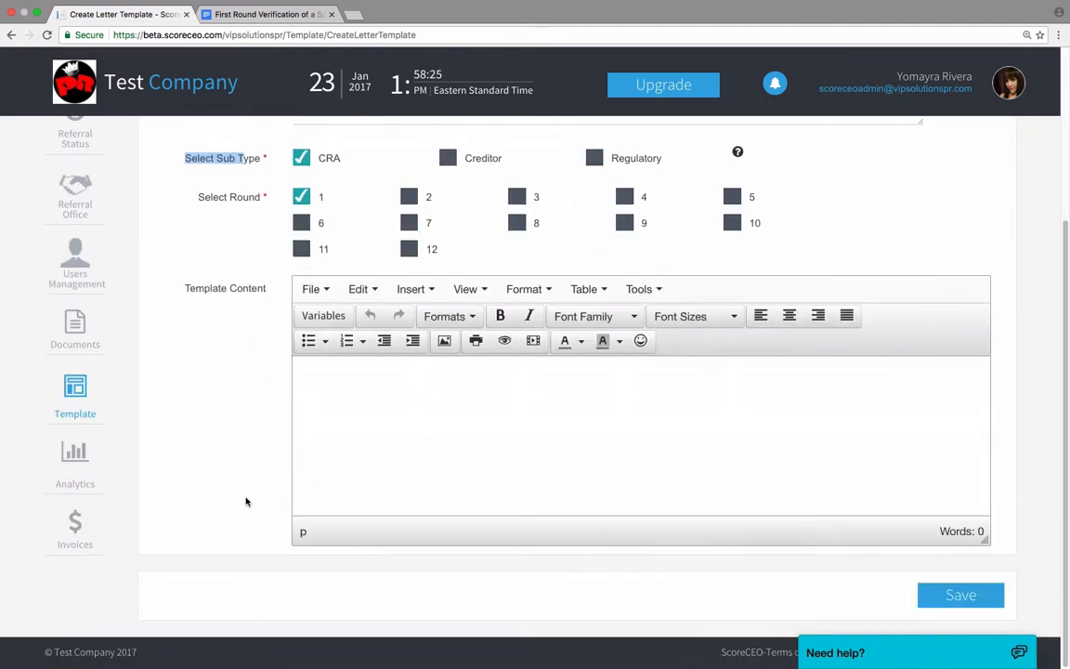
{"action": "left_click", "coordinate": [327, 376]}
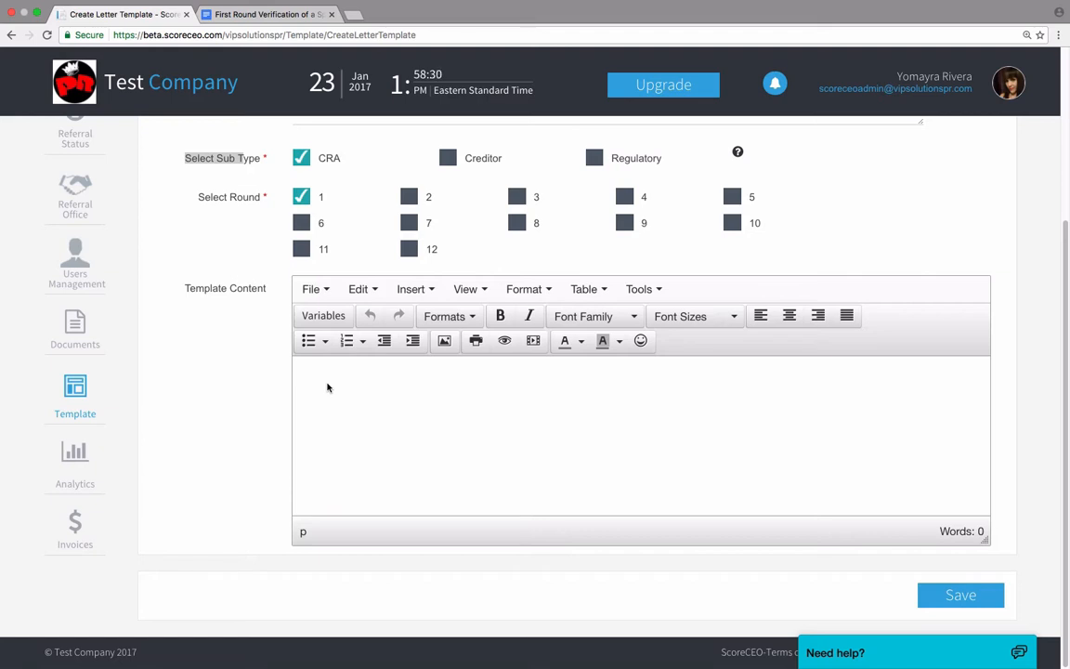
{"action": "left_click", "coordinate": [263, 29]}
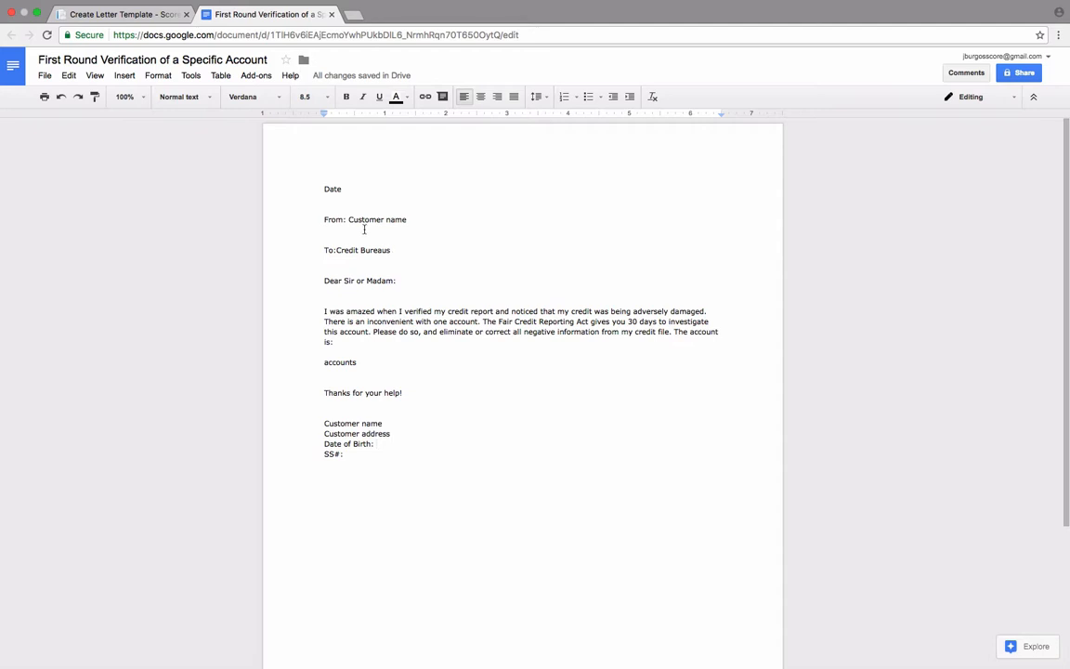
{"action": "left_click_drag", "start_coordinate": [377, 470], "coordinate": [322, 188]}
{"action": "key", "text": "super+c"}
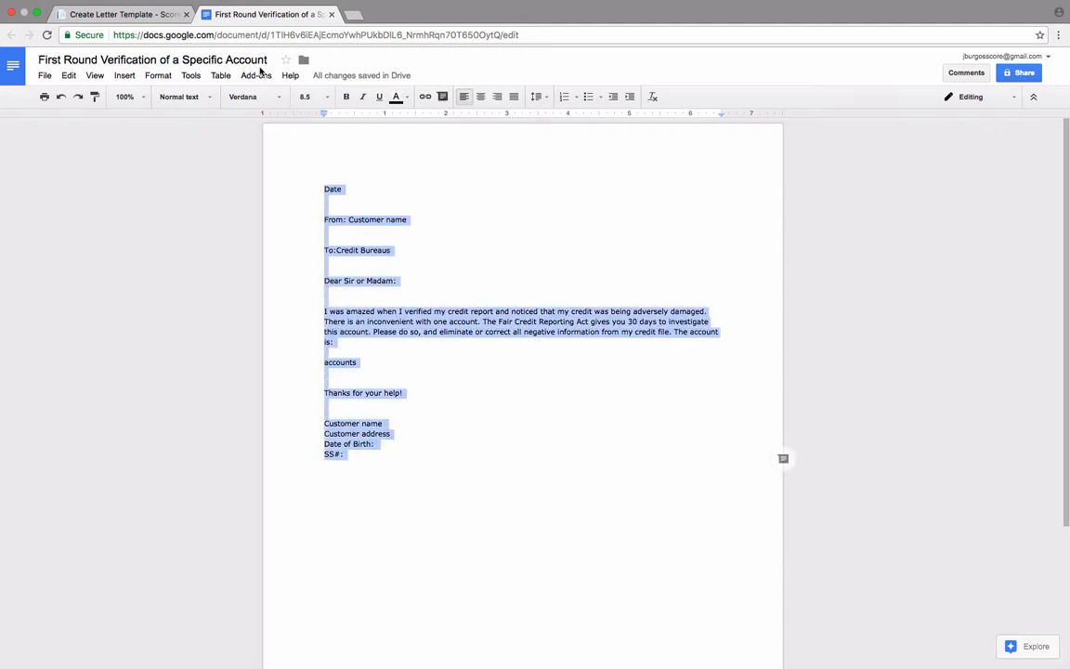
{"action": "left_click", "coordinate": [137, 17]}
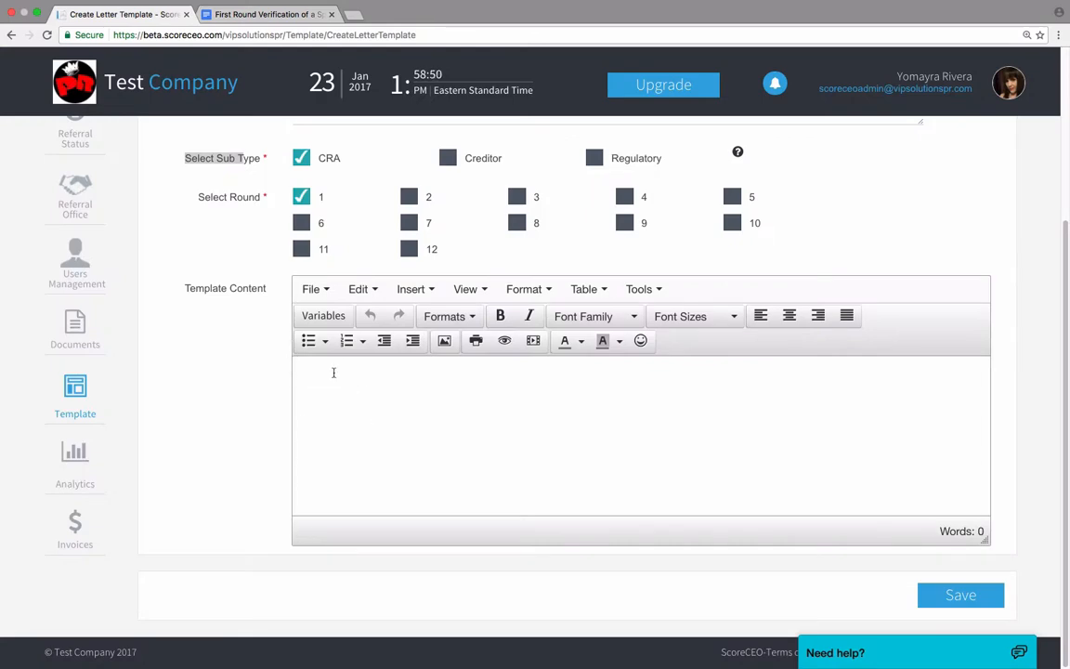
{"action": "key", "text": "super+v"}
Replace the word Date at the start of the letter with the [CURRENT-DATE] variable
{"action": "scroll", "coordinate": [320, 418], "scroll_direction": "up", "scroll_amount": 10}
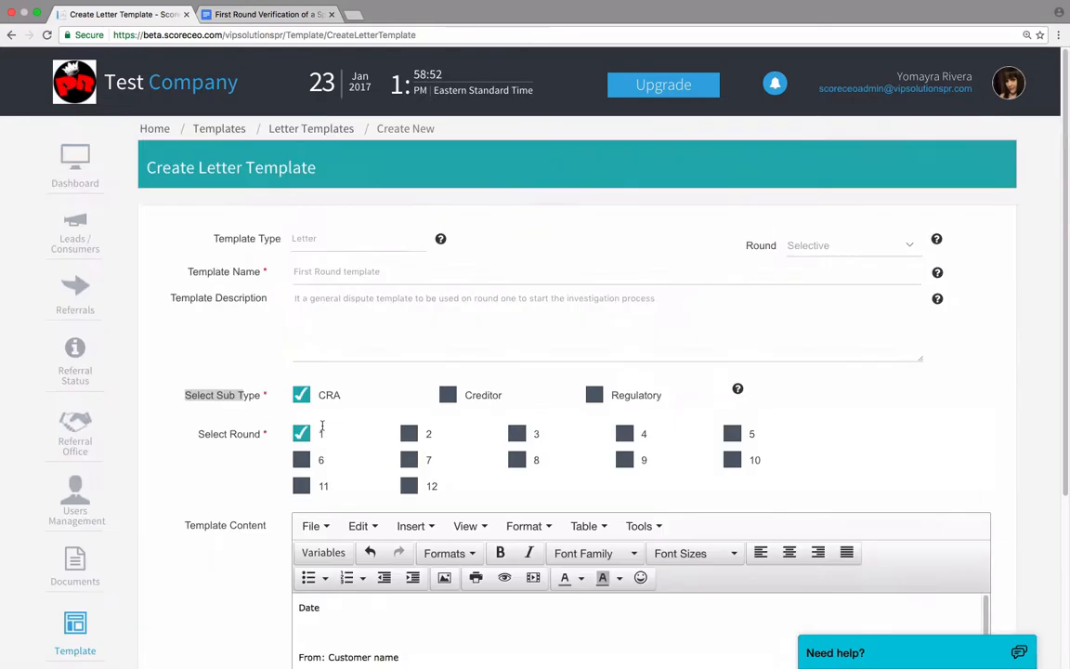
{"action": "scroll", "coordinate": [258, 485], "scroll_direction": "down", "scroll_amount": 2}
{"action": "scroll", "coordinate": [258, 486], "scroll_direction": "down", "scroll_amount": 2}
{"action": "left_click_drag", "start_coordinate": [320, 401], "coordinate": [293, 406]}
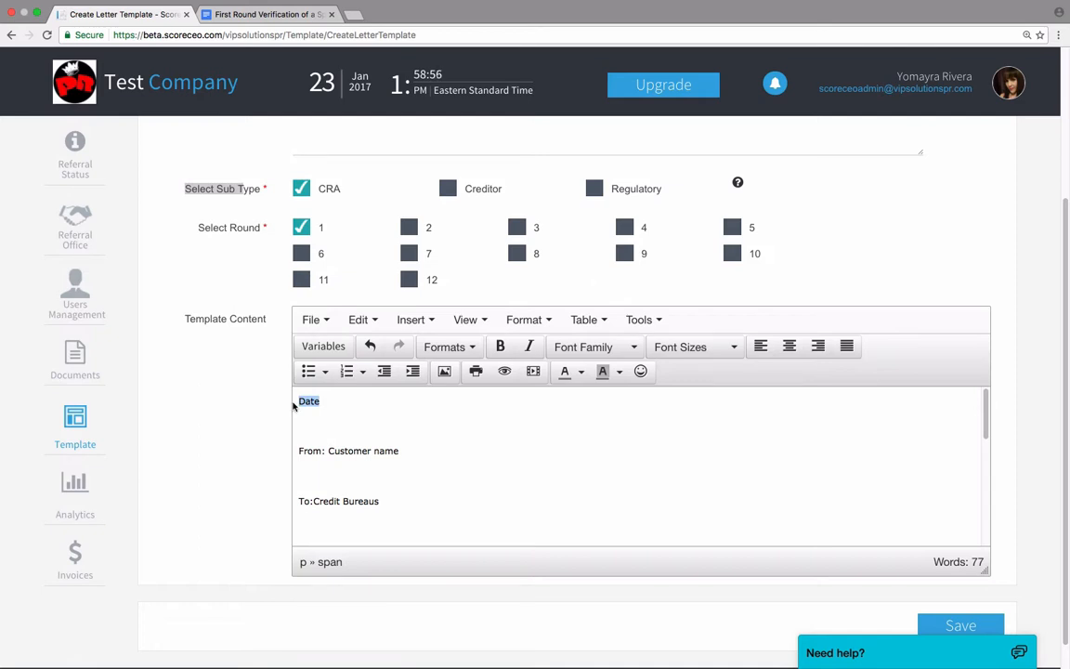
{"action": "left_click", "coordinate": [312, 350]}
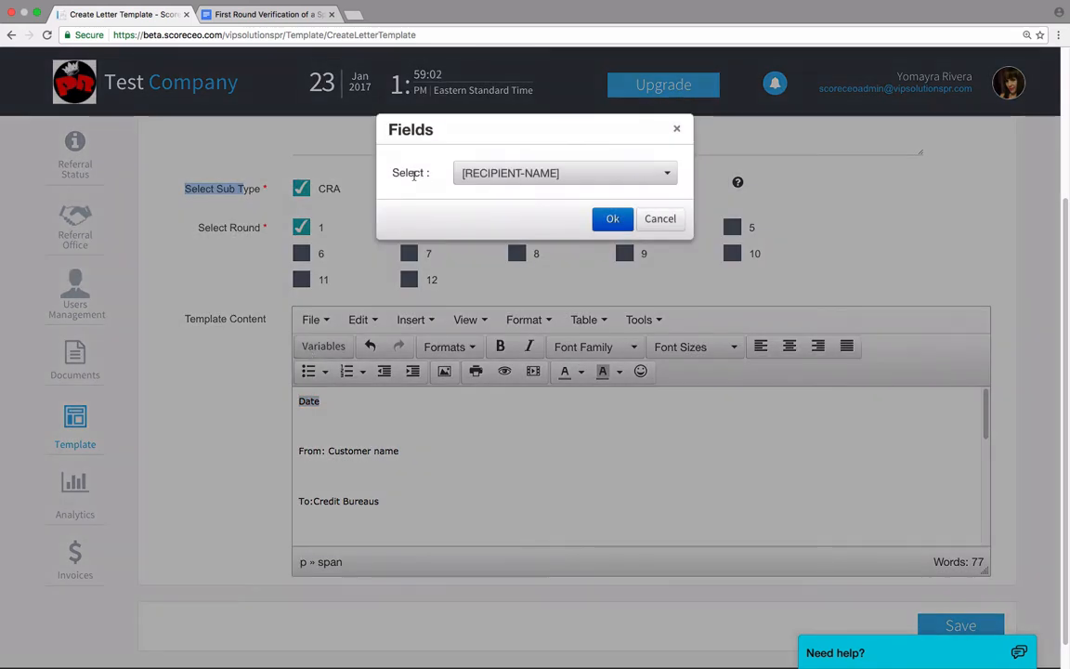
{"action": "left_click", "coordinate": [661, 173]}
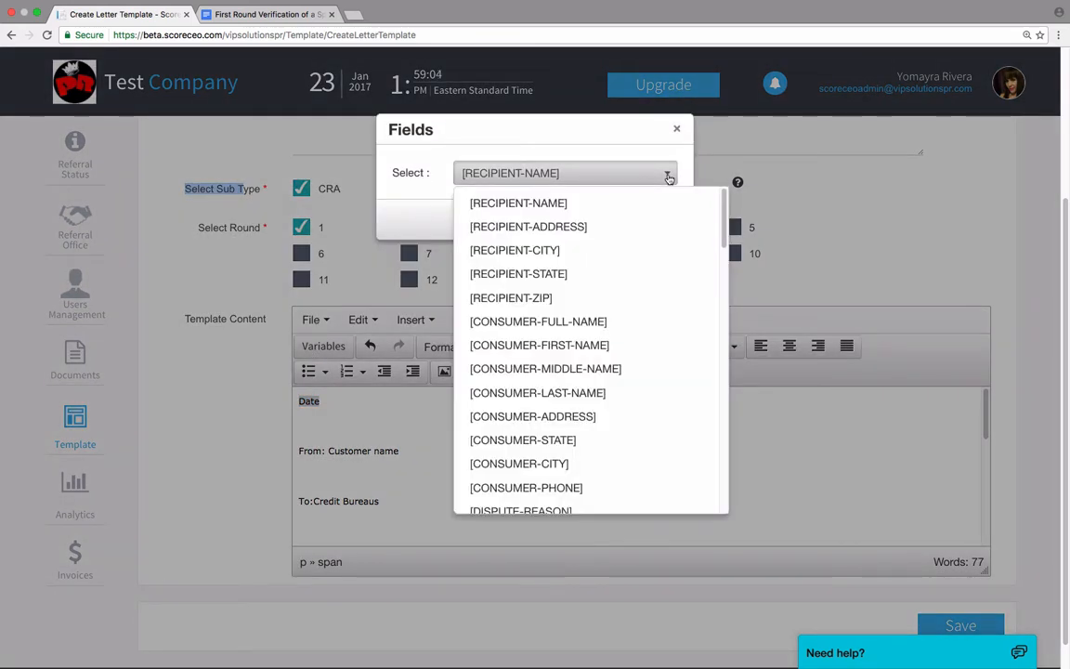
{"action": "scroll", "coordinate": [634, 307], "scroll_direction": "down", "scroll_amount": 2}
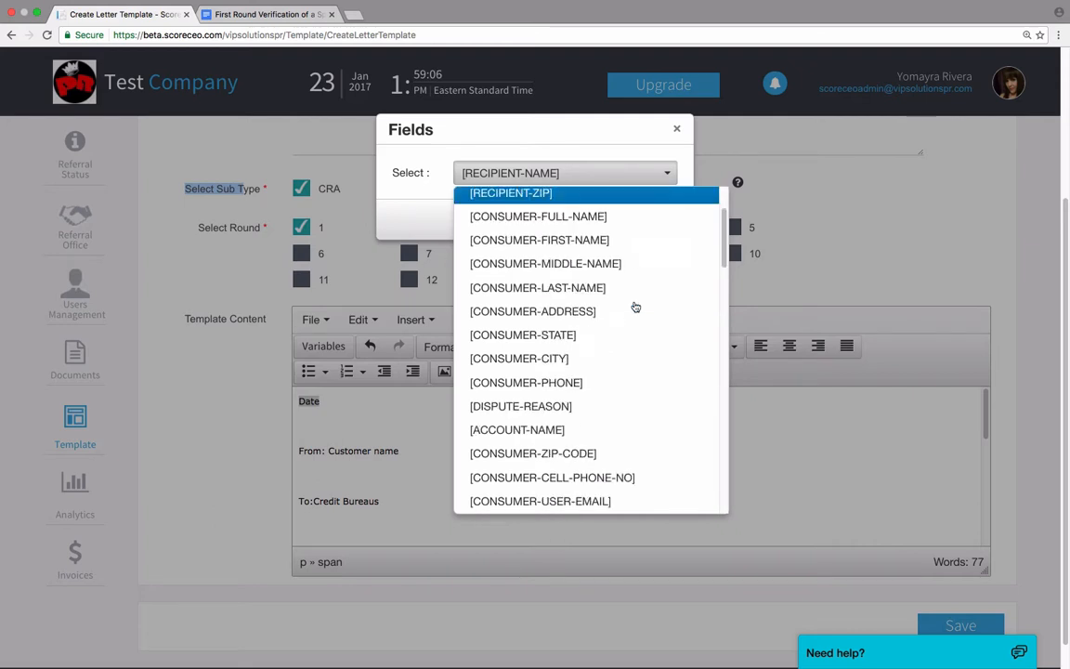
{"action": "left_click_drag", "start_coordinate": [726, 231], "coordinate": [720, 280]}
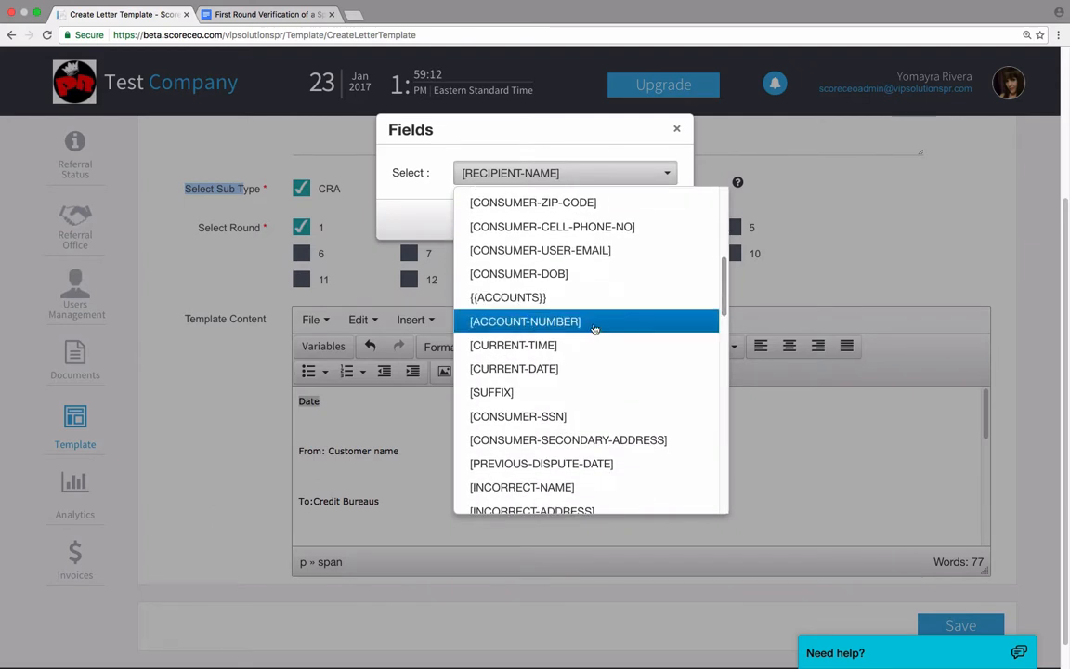
{"action": "left_click", "coordinate": [590, 368]}
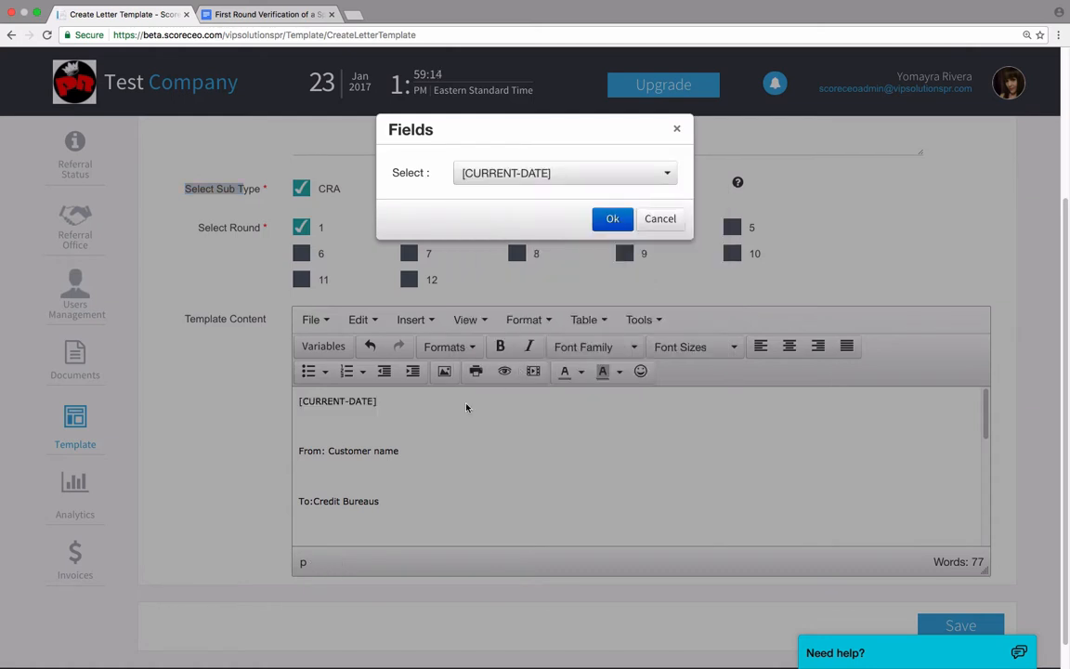
{"action": "left_click", "coordinate": [609, 219]}
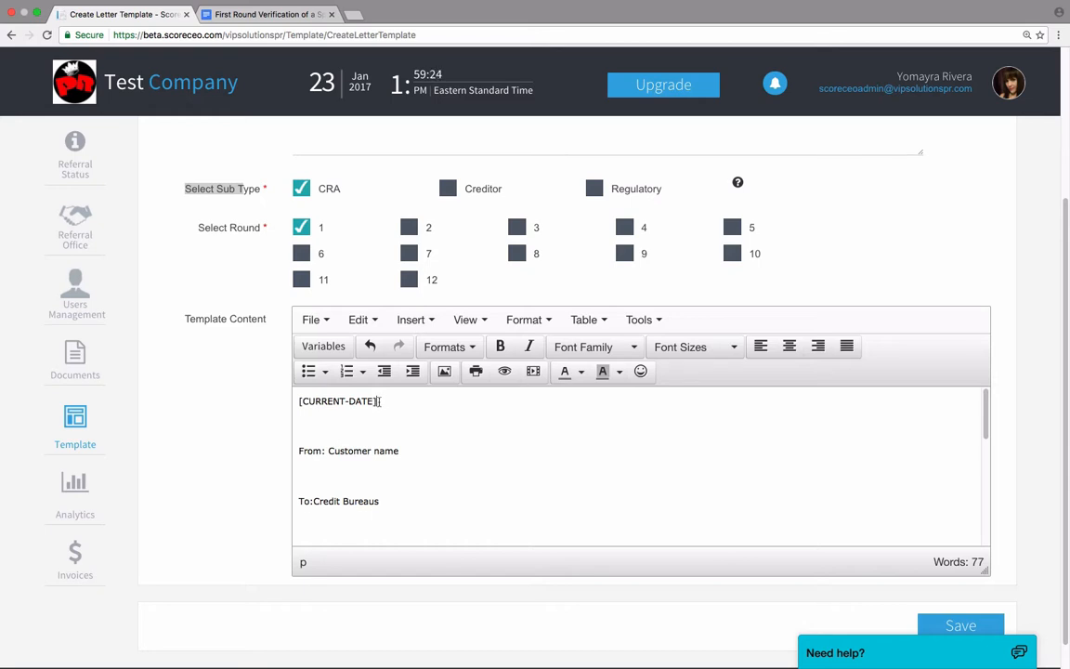
Replace "Customer name" in the letter's From line with the [CONSUMER-FULL-NAME] variable
{"action": "left_click_drag", "start_coordinate": [400, 450], "coordinate": [328, 451]}
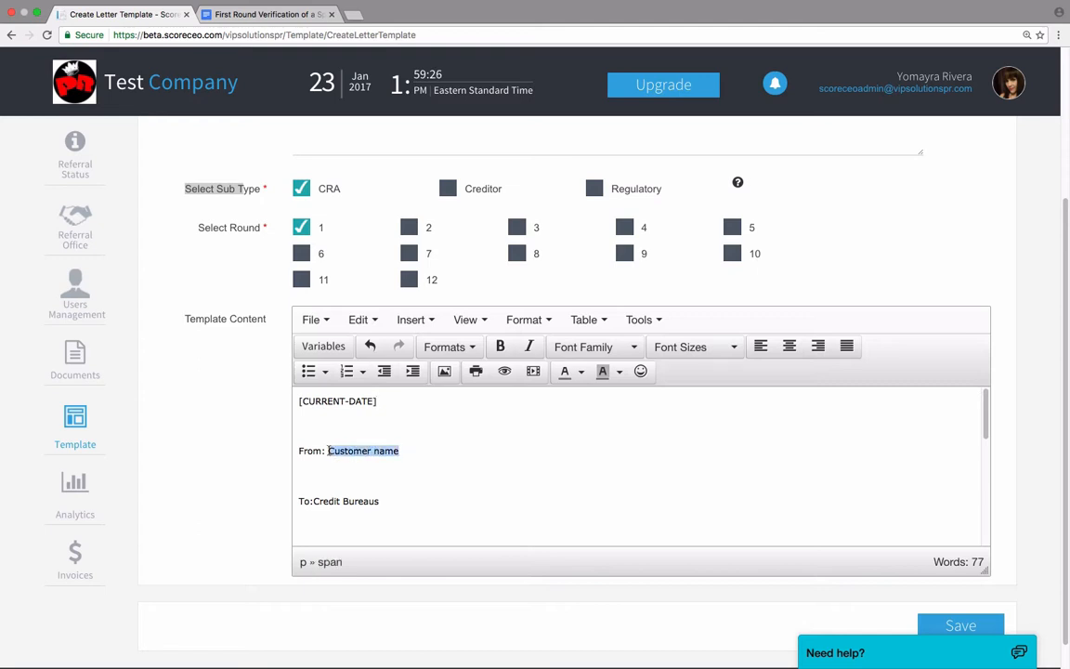
{"action": "left_click", "coordinate": [324, 346]}
{"action": "left_click", "coordinate": [469, 174]}
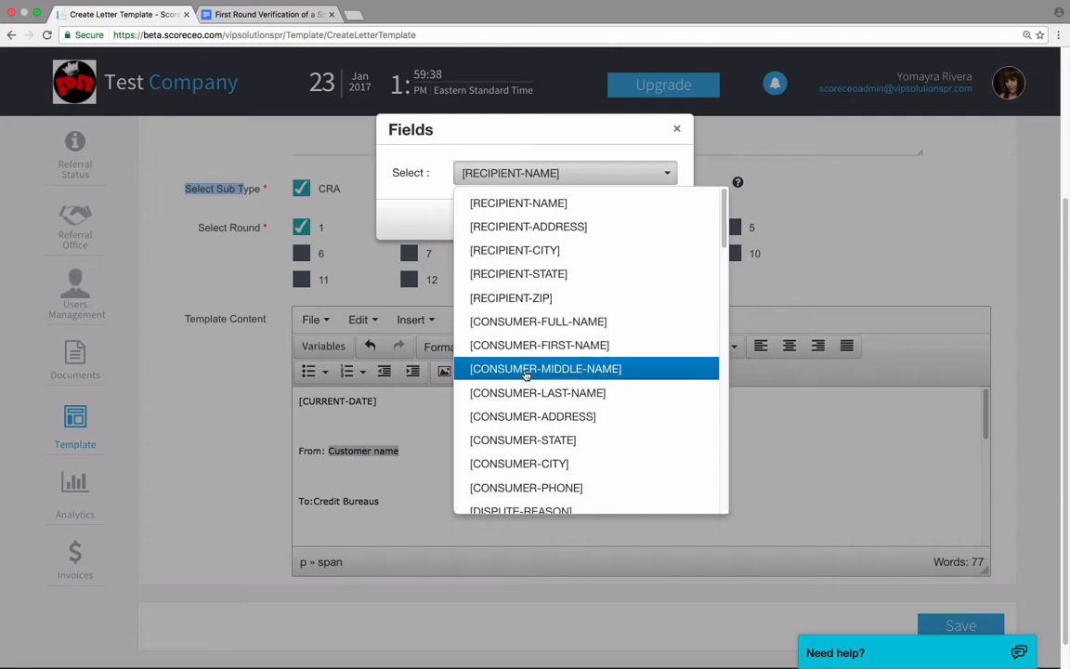
{"action": "left_click", "coordinate": [528, 321]}
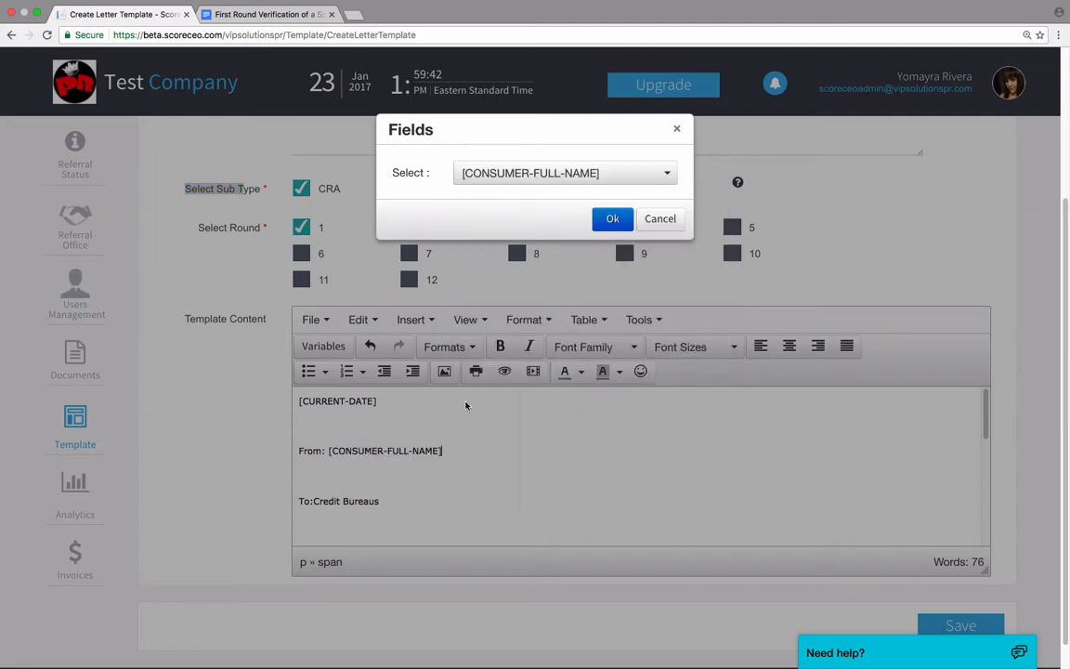
Replace "Credit Bureaus" in the letter's To line with the [RECIPIENT-NAME] variable
{"action": "left_click", "coordinate": [612, 219]}
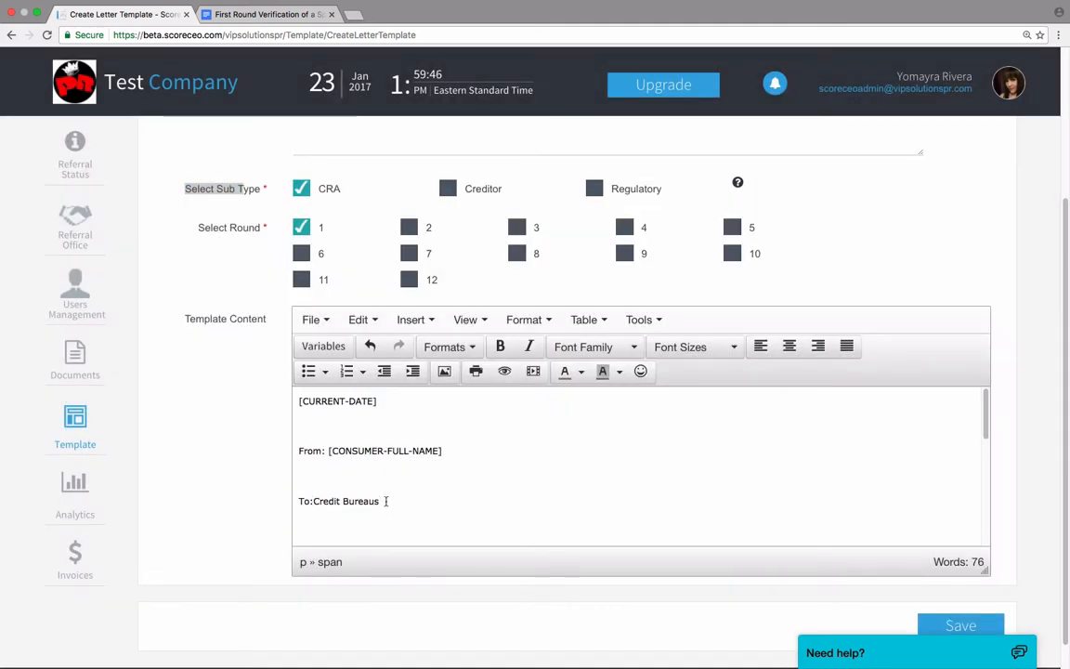
{"action": "left_click_drag", "start_coordinate": [386, 500], "coordinate": [313, 500]}
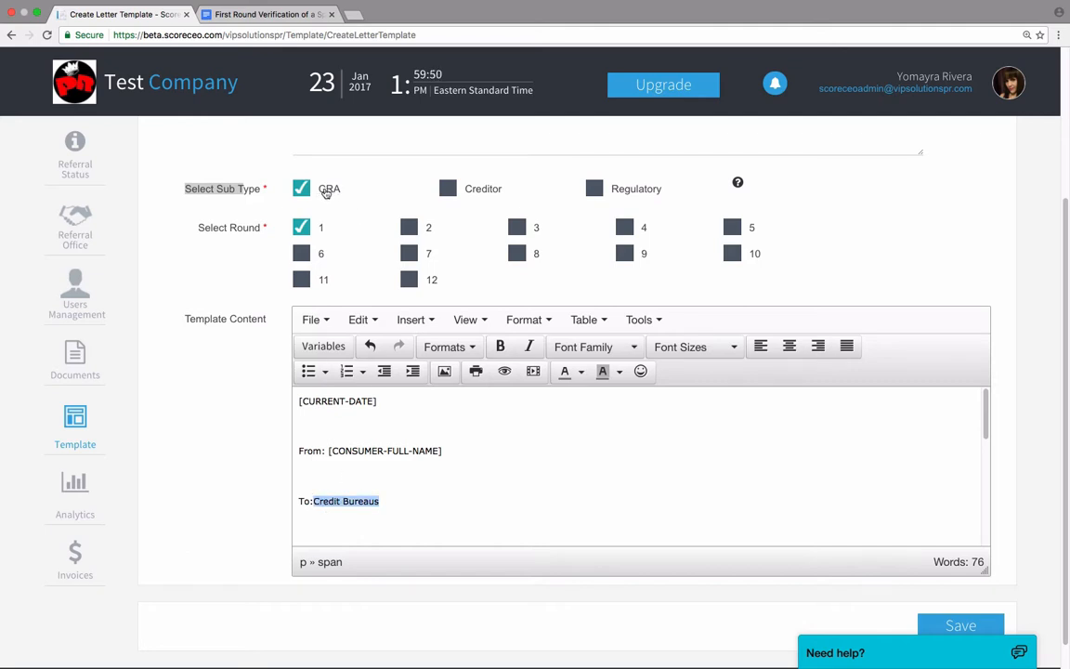
{"action": "left_click", "coordinate": [325, 347]}
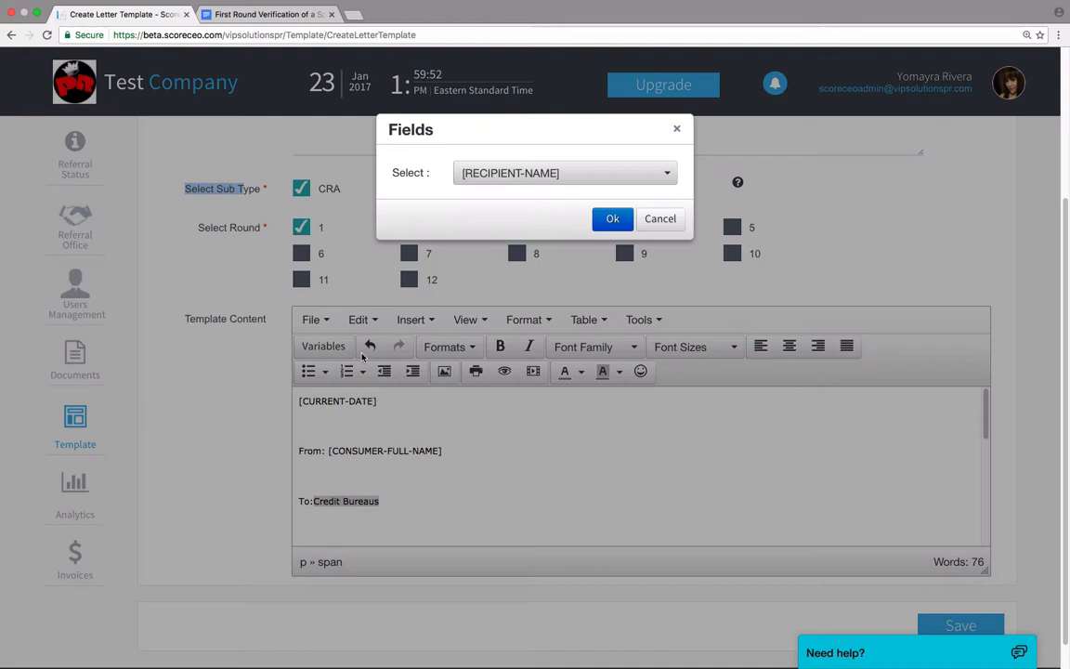
{"action": "left_click", "coordinate": [614, 173]}
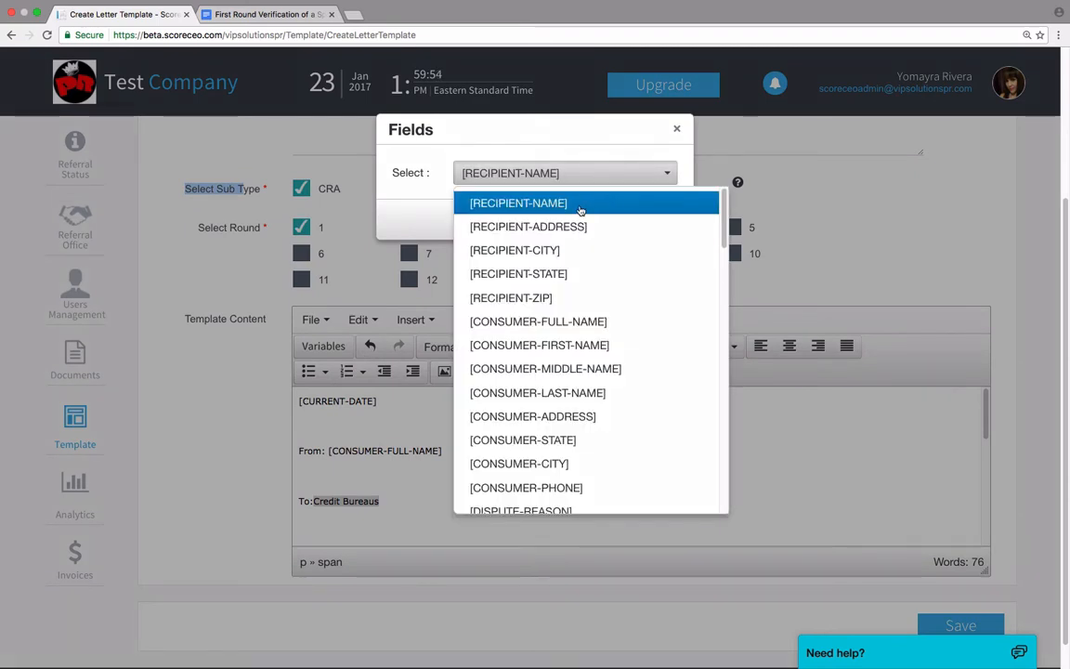
{"action": "left_click", "coordinate": [580, 210]}
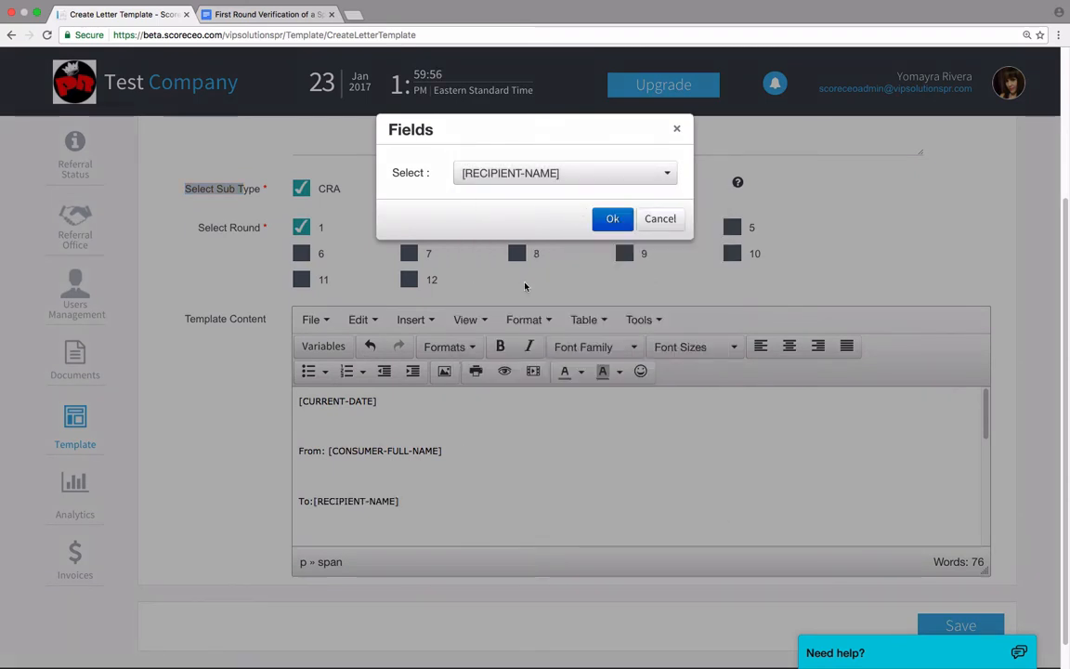
{"action": "left_click", "coordinate": [610, 218]}
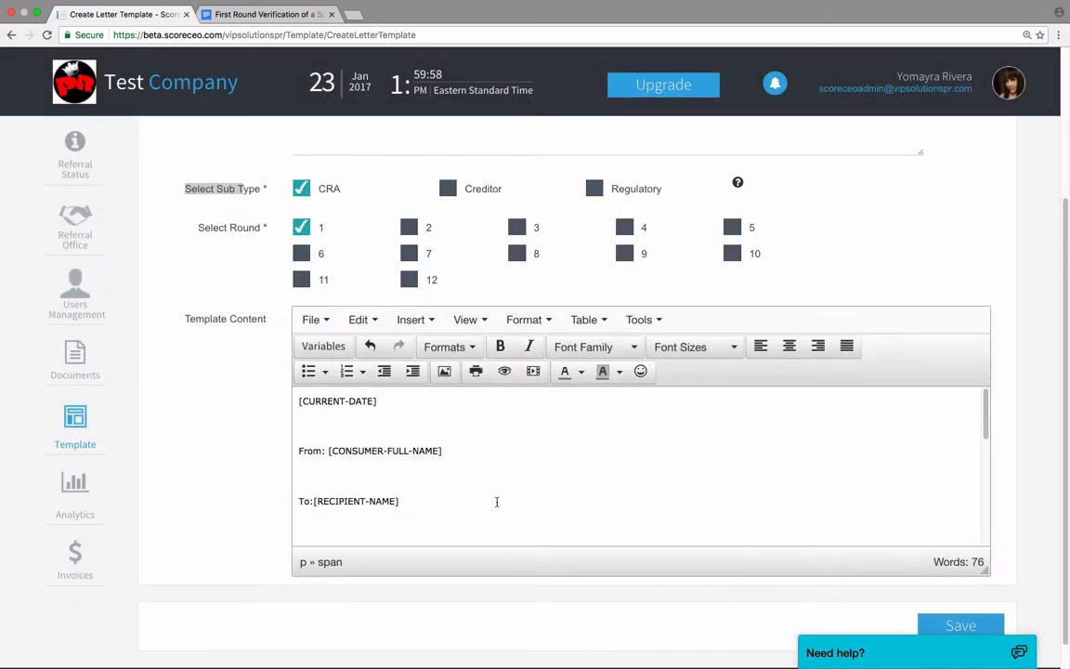
Replace the word "accounts" below the letter's main paragraph with the [ACCOUNT-NAME] variable
{"action": "left_click_drag", "start_coordinate": [986, 411], "coordinate": [991, 474]}
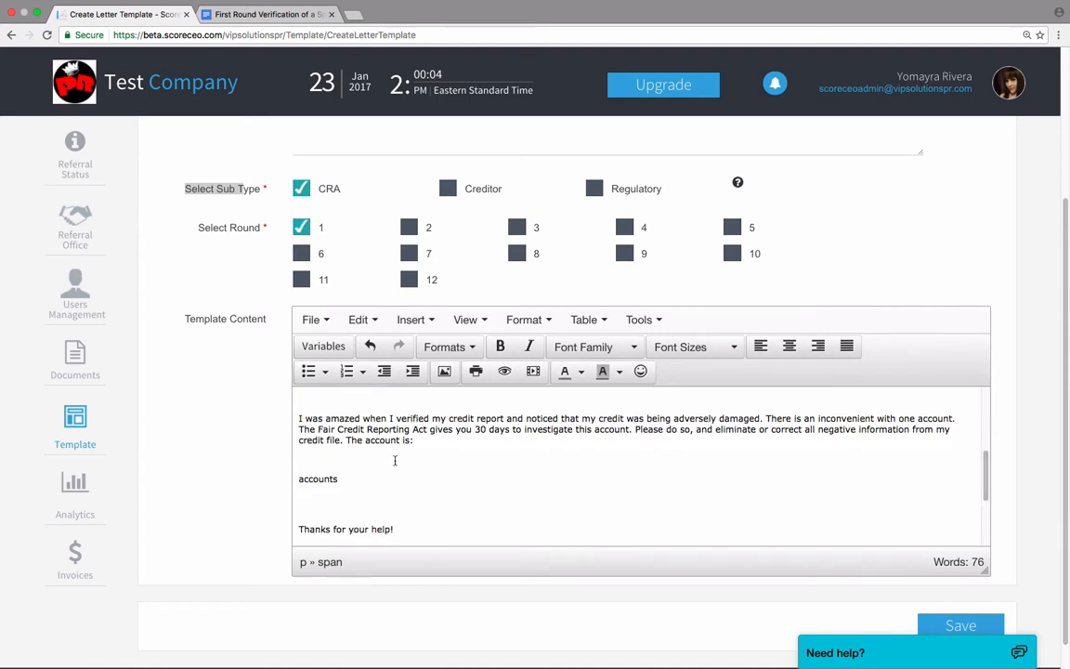
{"action": "left_click_drag", "start_coordinate": [415, 440], "coordinate": [296, 415]}
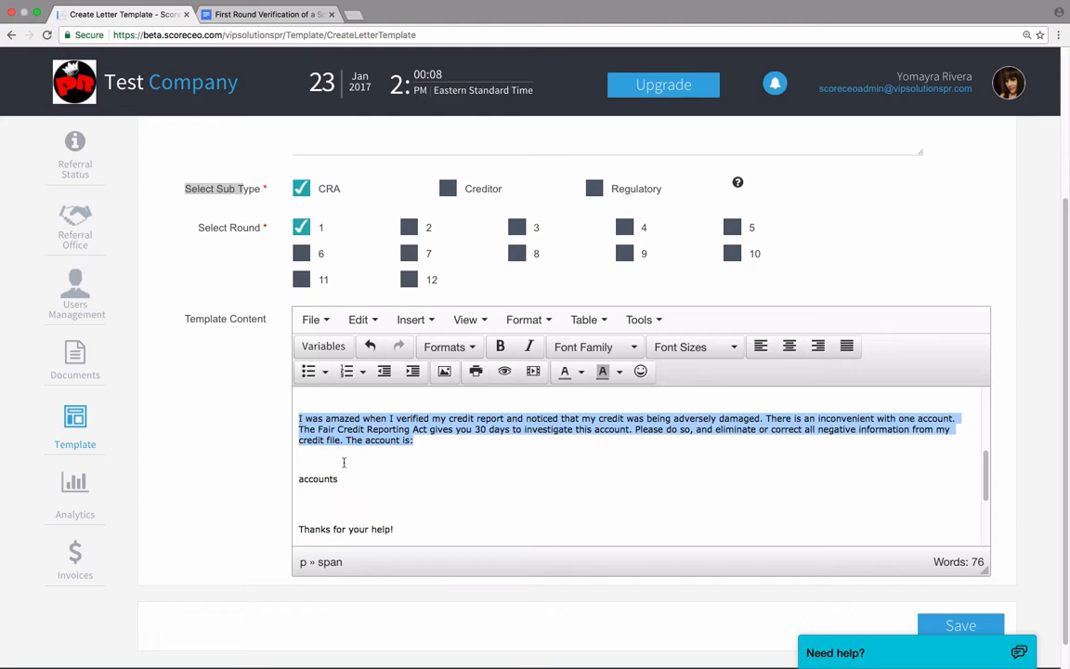
{"action": "left_click_drag", "start_coordinate": [339, 479], "coordinate": [294, 481]}
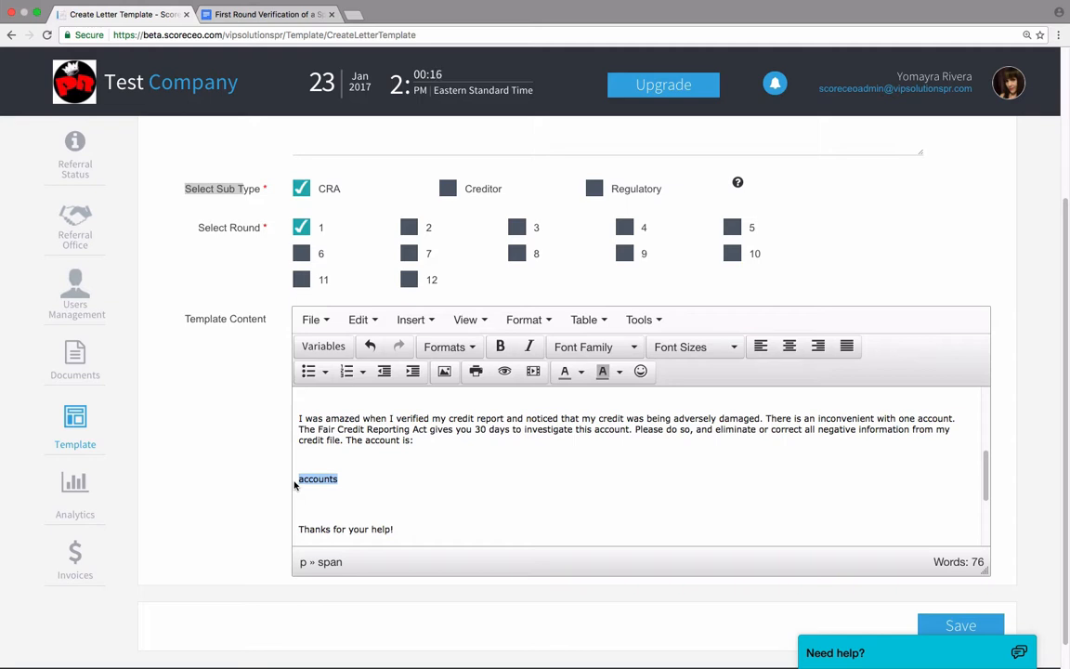
{"action": "left_click", "coordinate": [330, 347]}
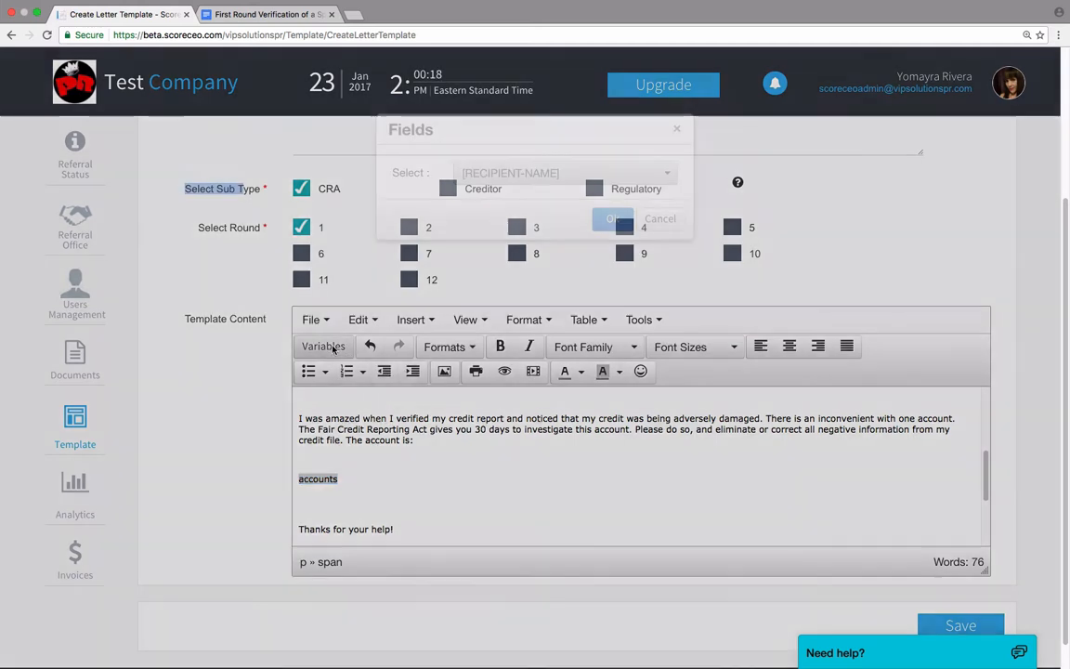
{"action": "left_click", "coordinate": [522, 175]}
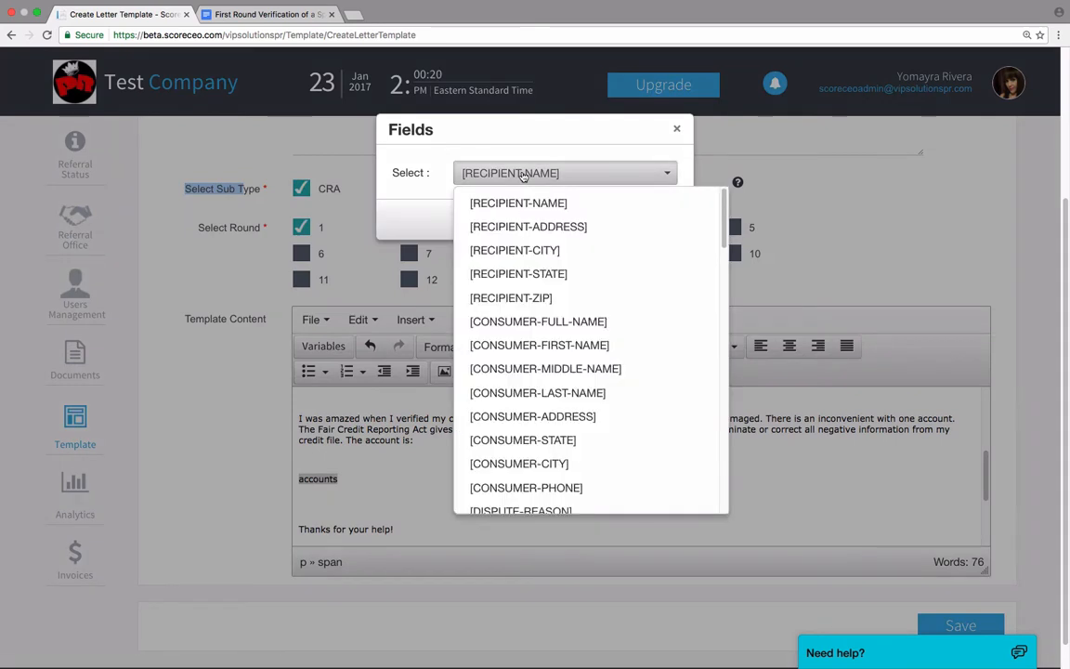
{"action": "left_click_drag", "start_coordinate": [724, 215], "coordinate": [727, 277]}
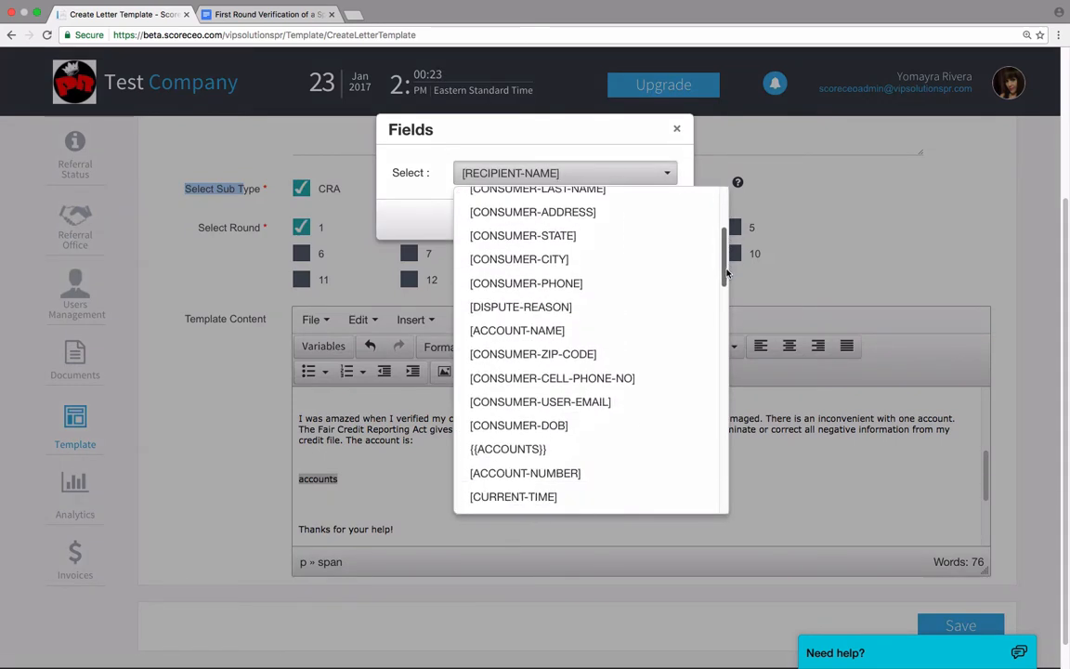
{"action": "left_click", "coordinate": [568, 333]}
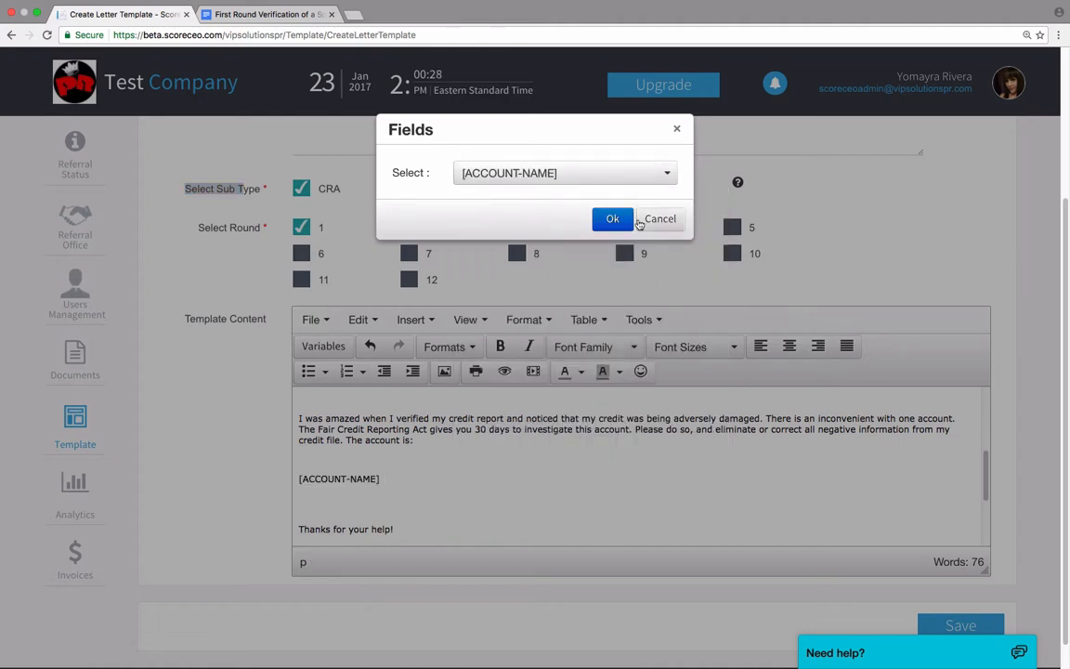
Add the [ACCOUNT-NUMBER] and [DISPUTE-REASON] variables after [ACCOUNT-NAME] on the same line
{"action": "left_click", "coordinate": [601, 172]}
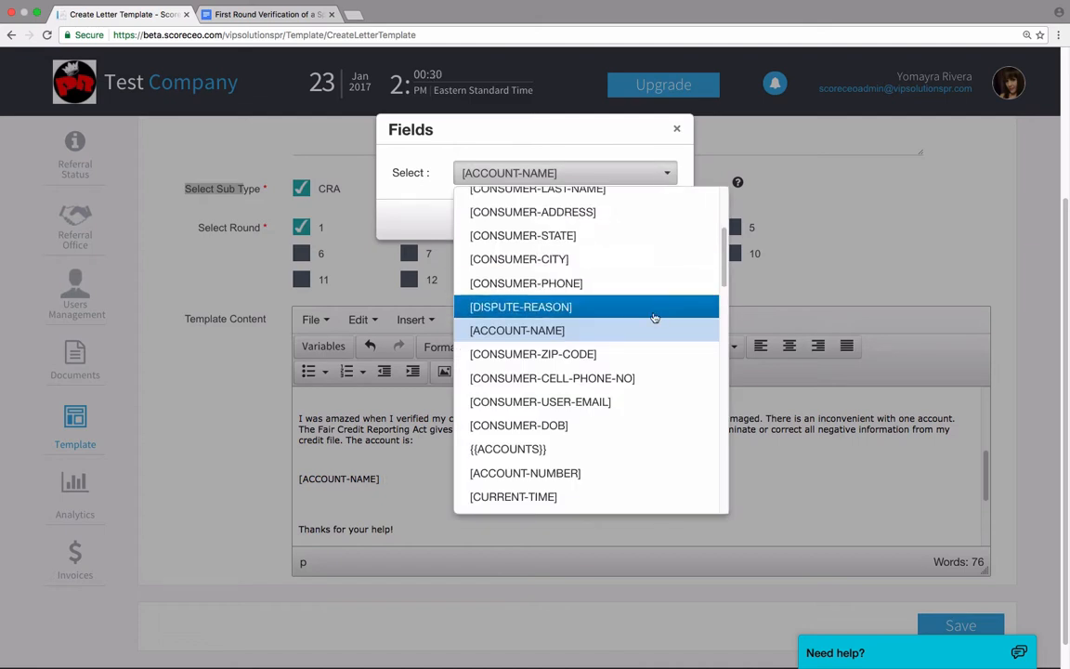
{"action": "left_click_drag", "start_coordinate": [723, 258], "coordinate": [723, 284]}
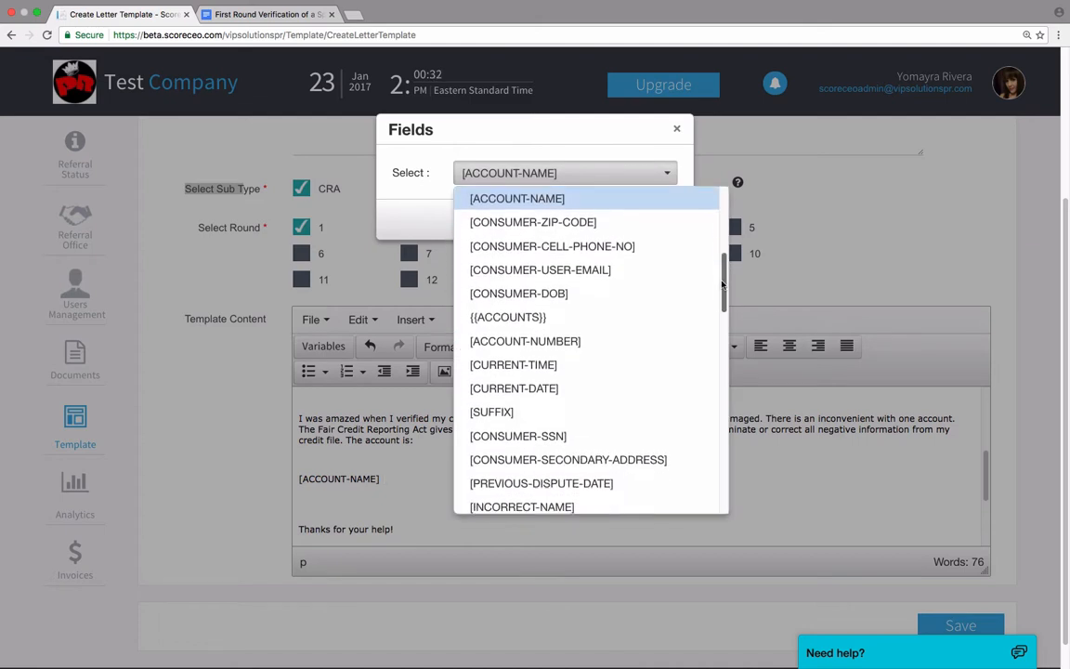
{"action": "left_click", "coordinate": [543, 344]}
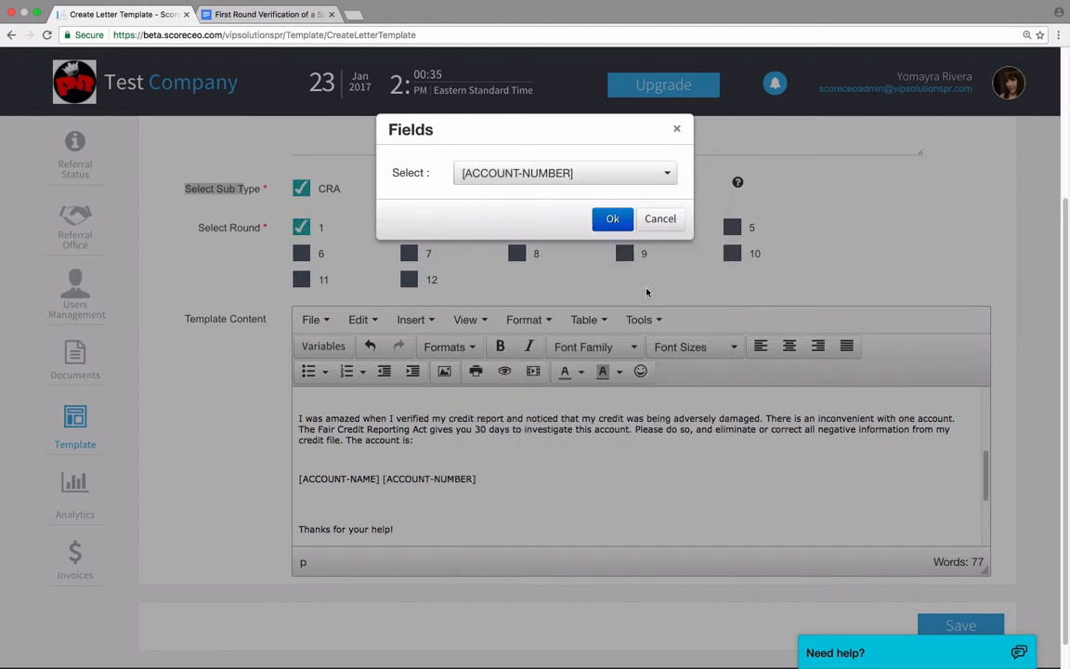
{"action": "left_click", "coordinate": [666, 175]}
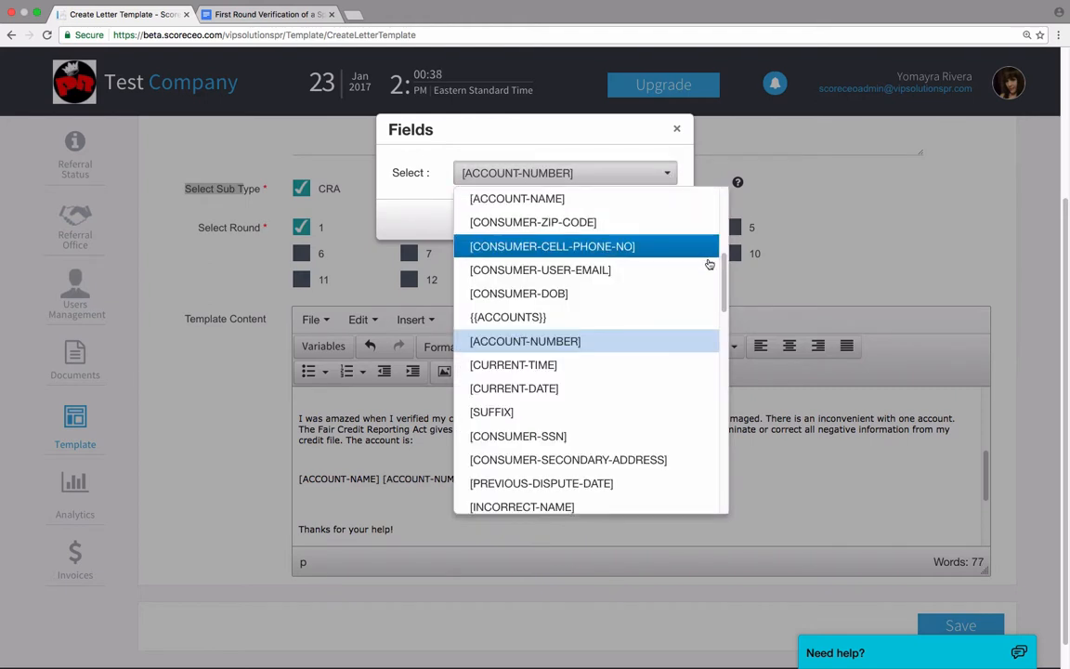
{"action": "left_click_drag", "start_coordinate": [724, 269], "coordinate": [722, 239]}
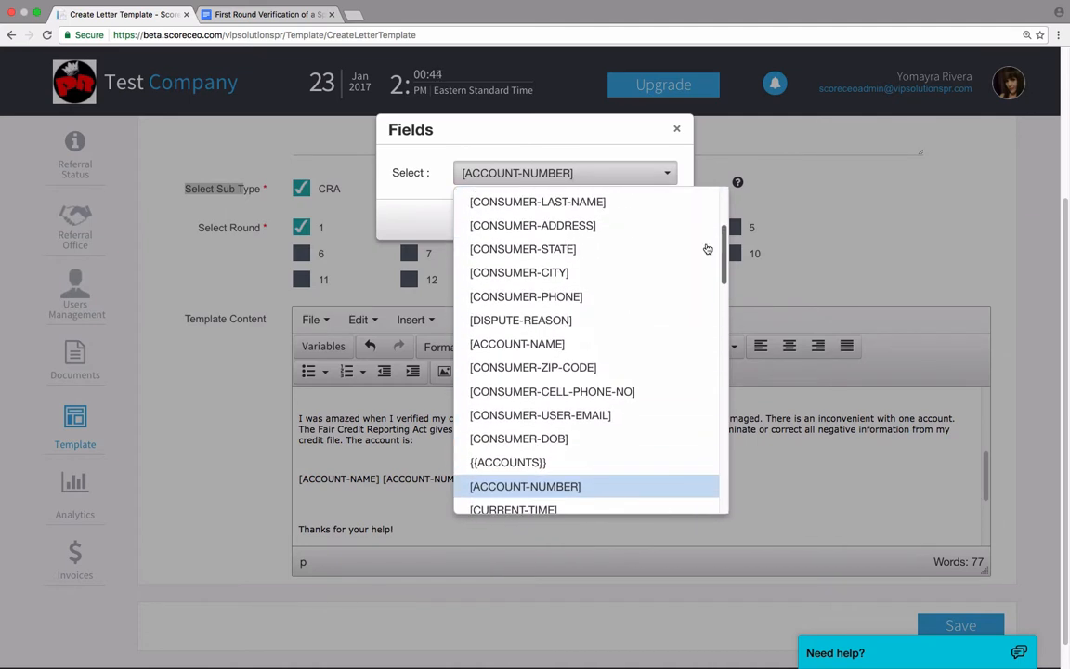
{"action": "left_click", "coordinate": [567, 315]}
{"action": "left_click", "coordinate": [612, 218]}
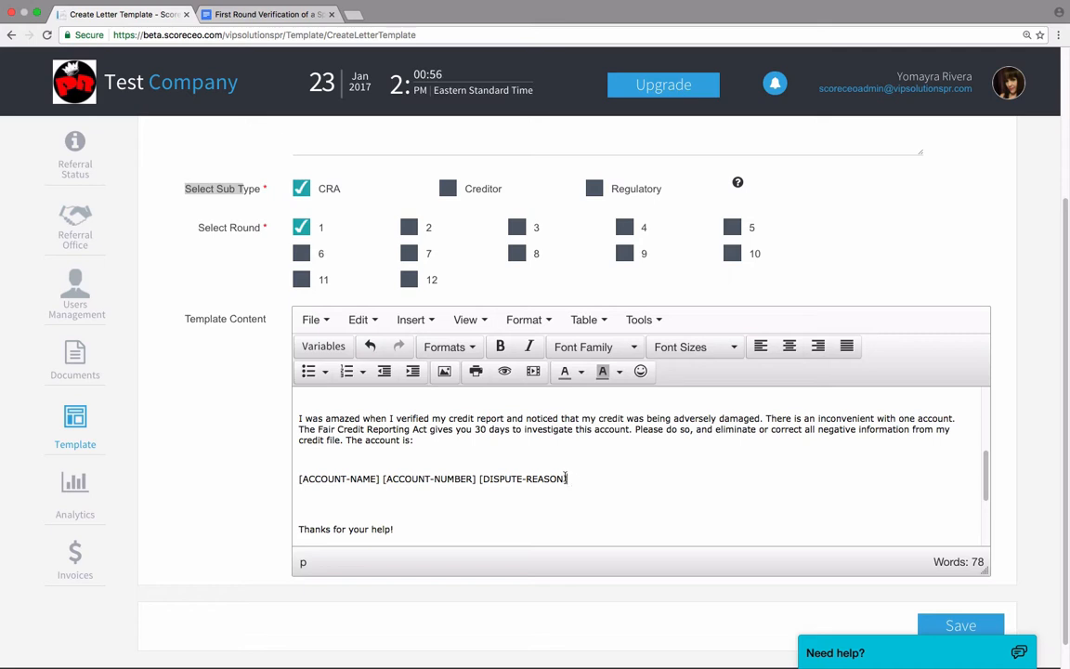
Replace "Customer name" in the closing block below "Thanks for your help!" with the [CONSUMER-FULL-NAME] variable
{"action": "left_click_drag", "start_coordinate": [983, 465], "coordinate": [984, 518]}
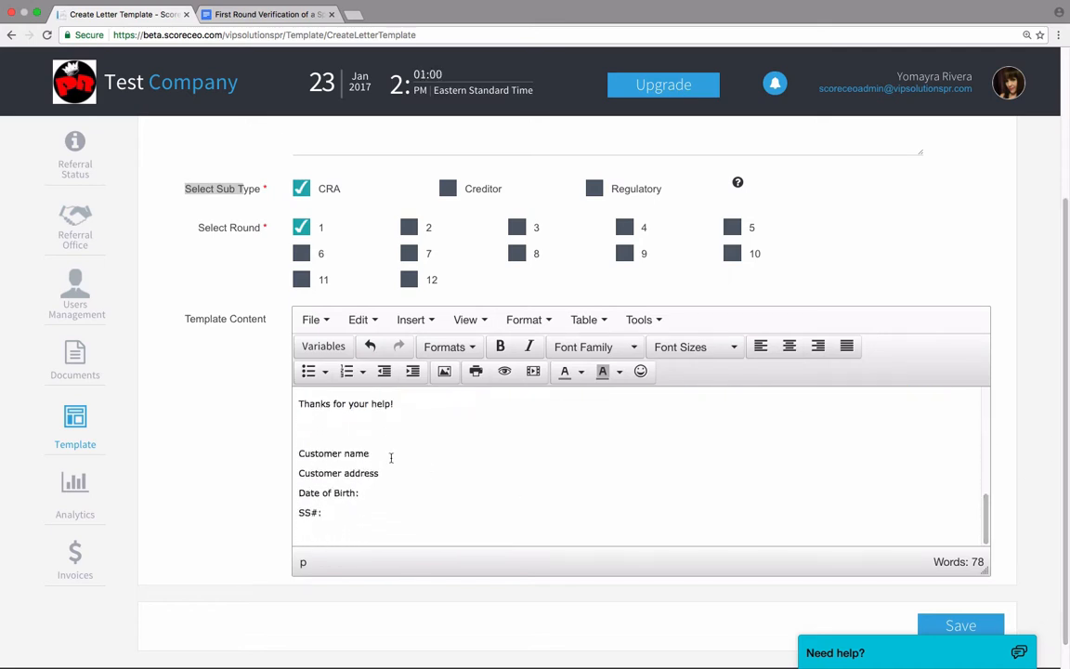
{"action": "left_click_drag", "start_coordinate": [369, 453], "coordinate": [298, 461]}
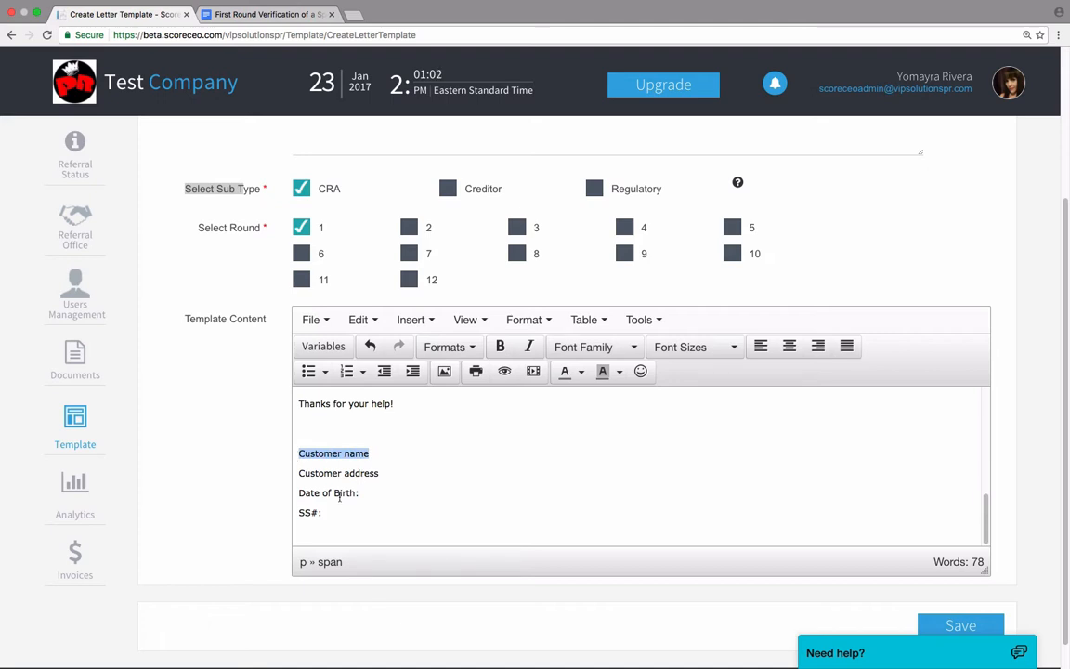
{"action": "left_click", "coordinate": [372, 494]}
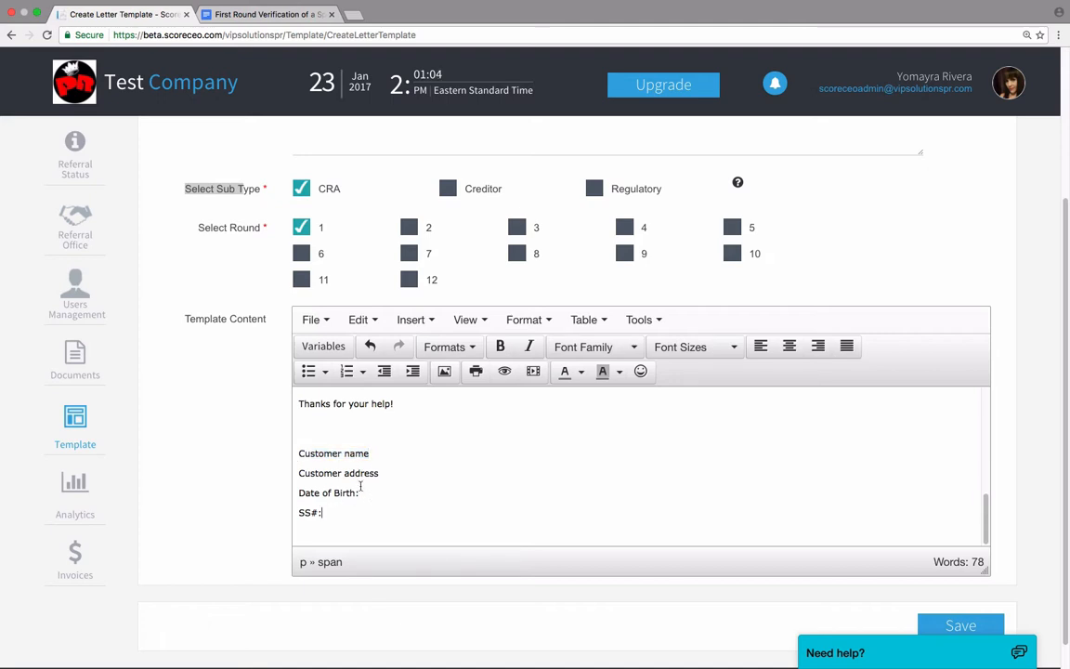
{"action": "left_click_drag", "start_coordinate": [357, 453], "coordinate": [296, 456]}
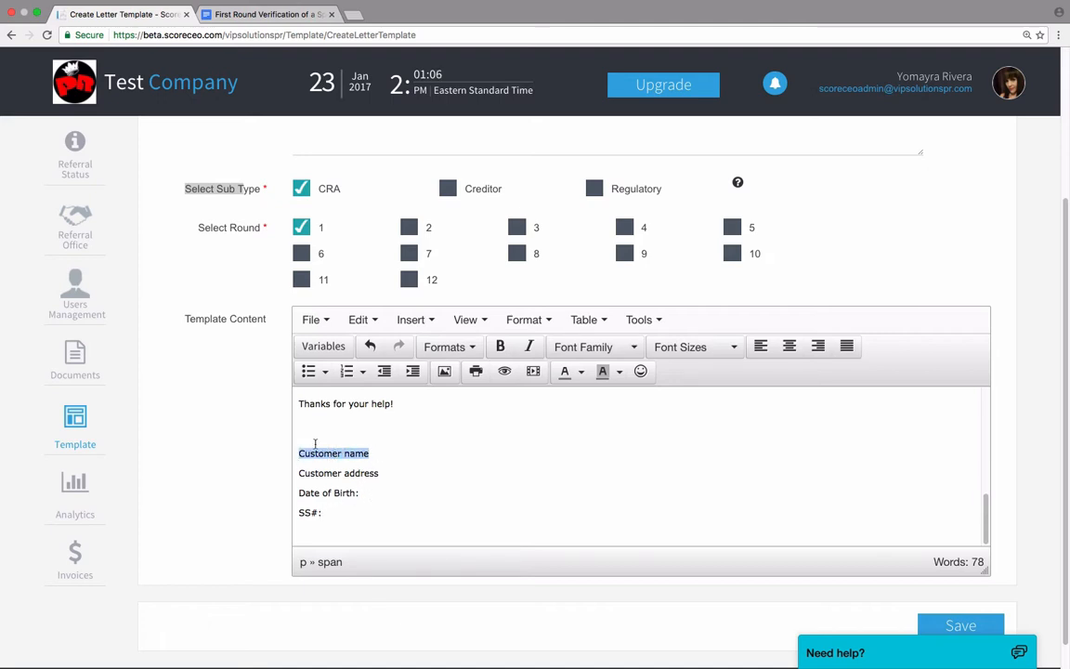
{"action": "left_click", "coordinate": [322, 346]}
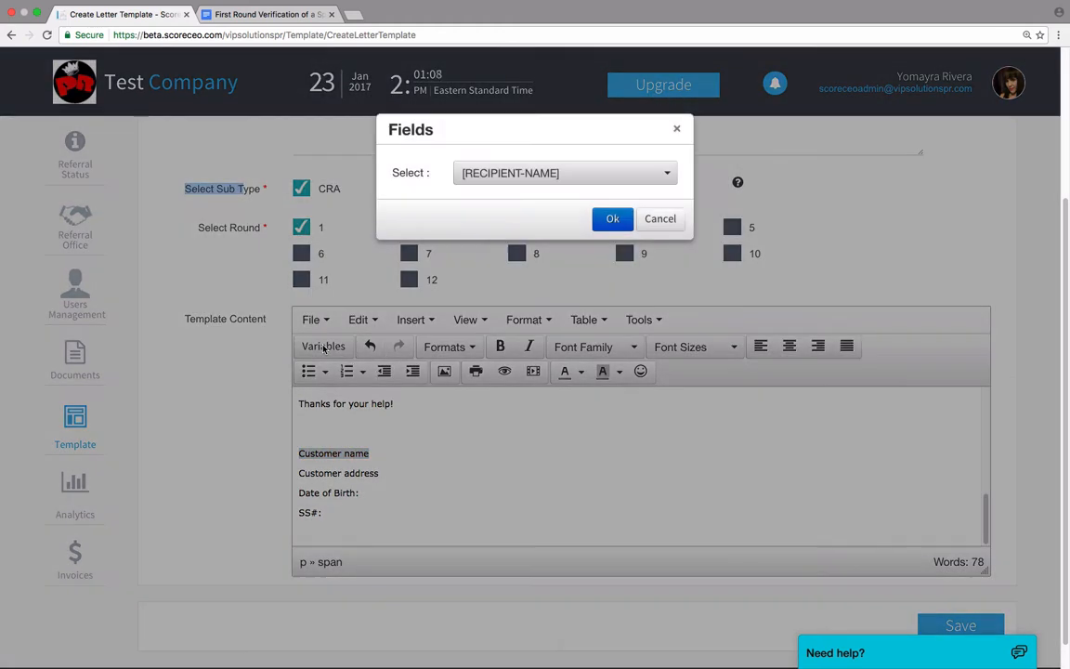
{"action": "left_click", "coordinate": [555, 173]}
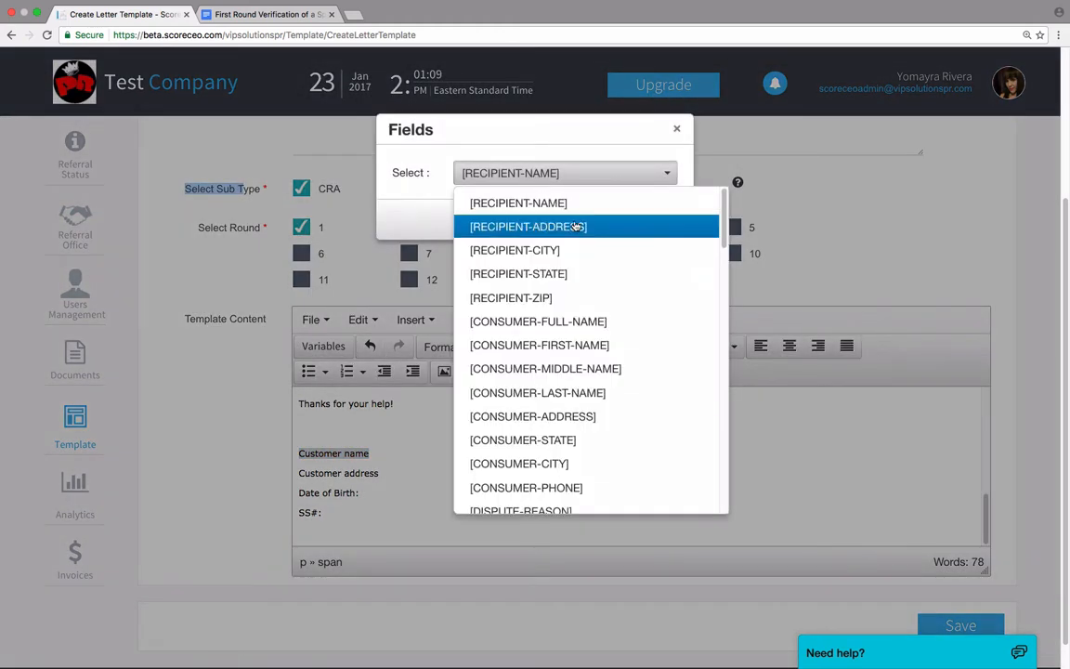
{"action": "left_click", "coordinate": [515, 325]}
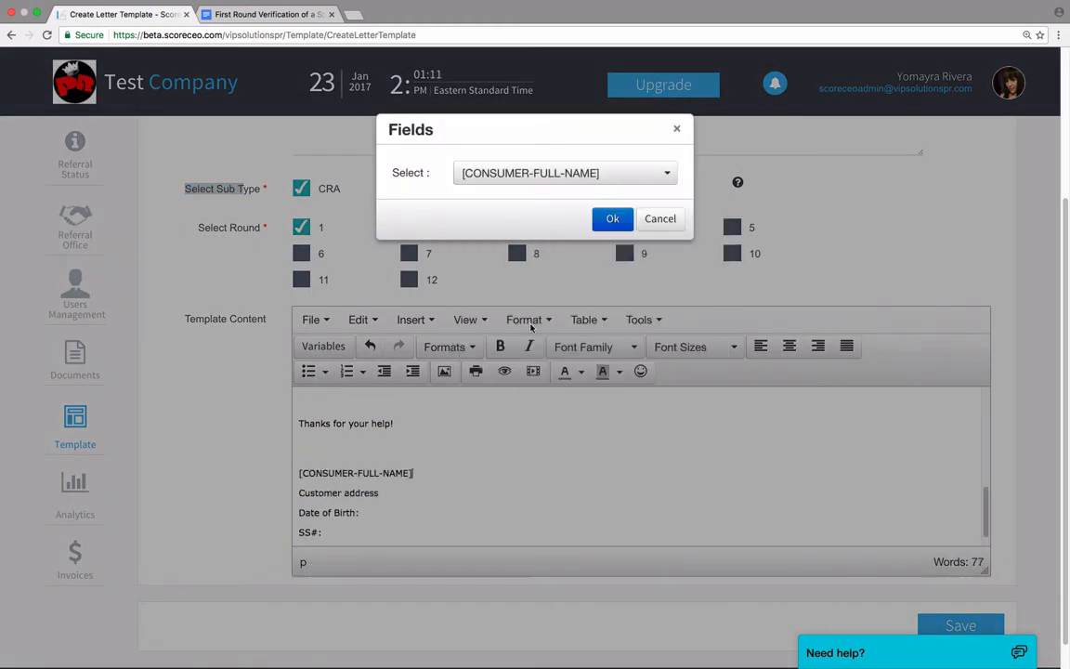
{"action": "left_click", "coordinate": [612, 219]}
Replace "Customer address" in the closing block with the [CONSUMER-ADDRESS] variable
{"action": "left_click_drag", "start_coordinate": [380, 493], "coordinate": [297, 492]}
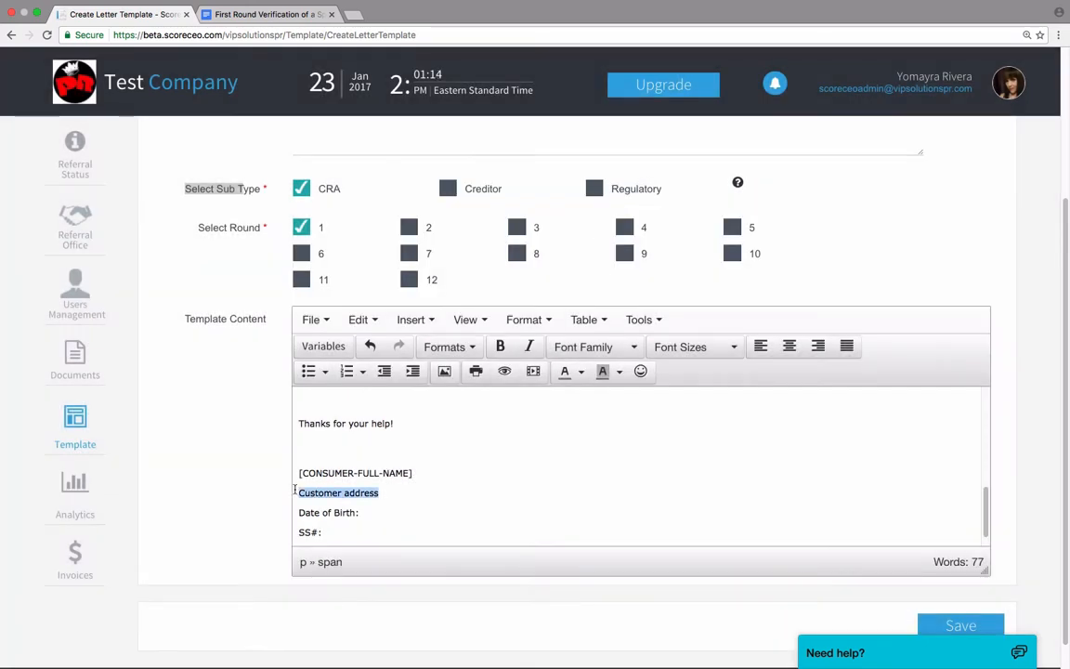
{"action": "left_click", "coordinate": [340, 346]}
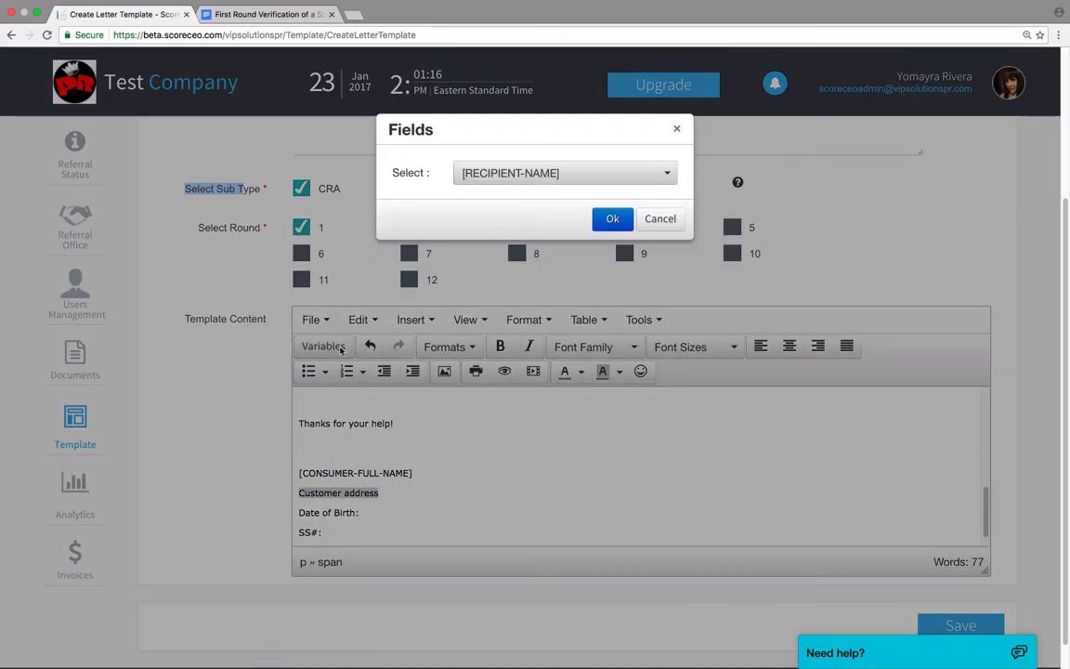
{"action": "left_click", "coordinate": [511, 175]}
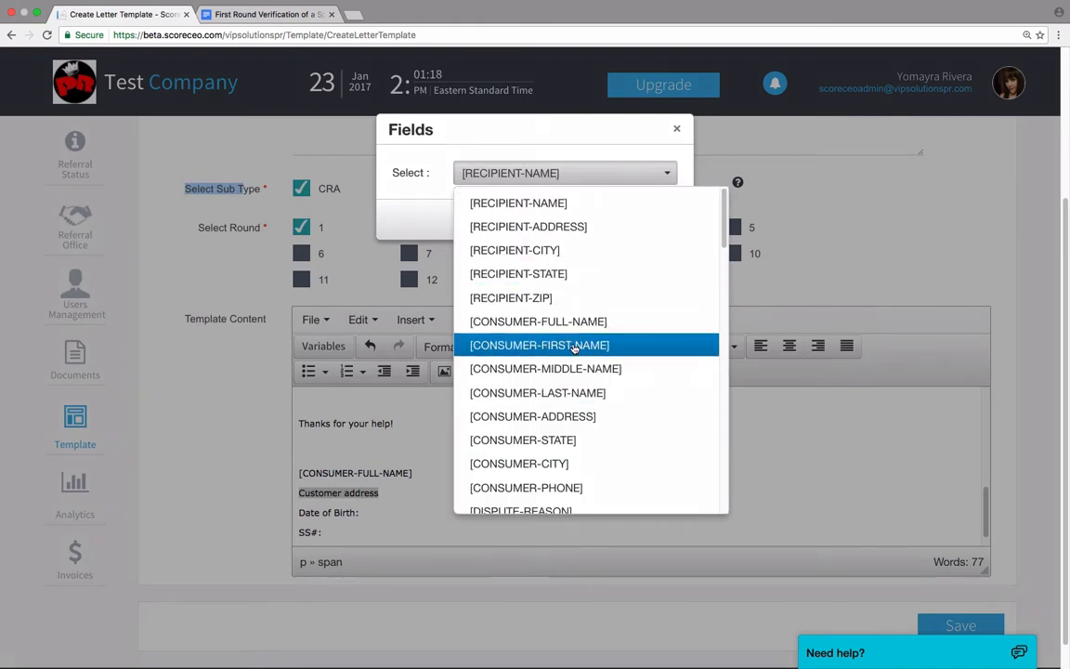
{"action": "left_click", "coordinate": [561, 417]}
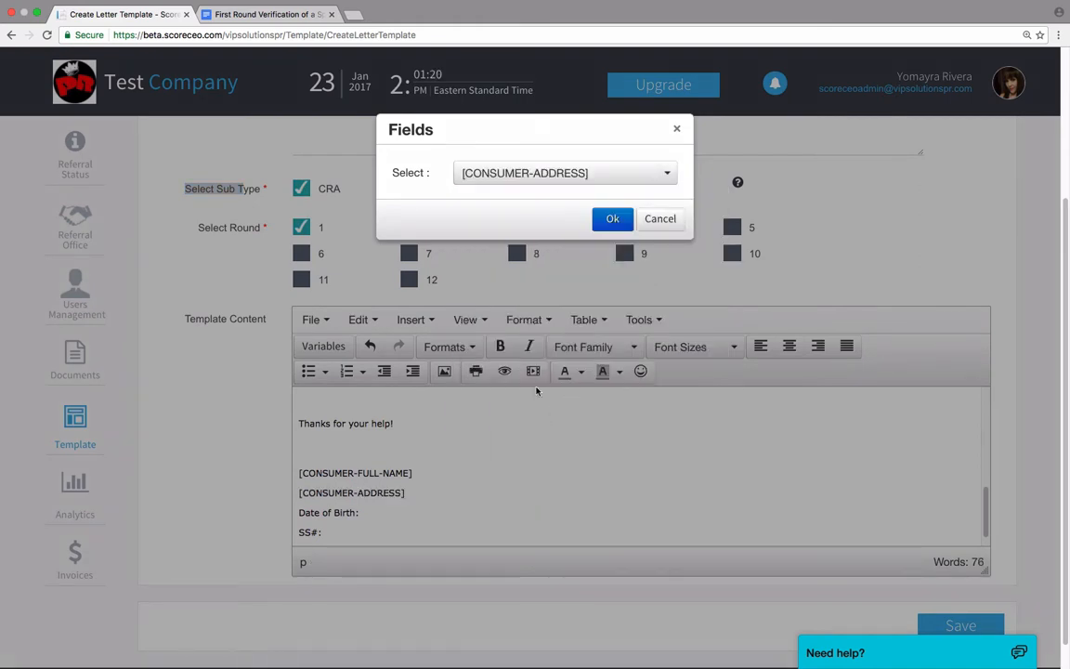
{"action": "key", "text": "Return"}
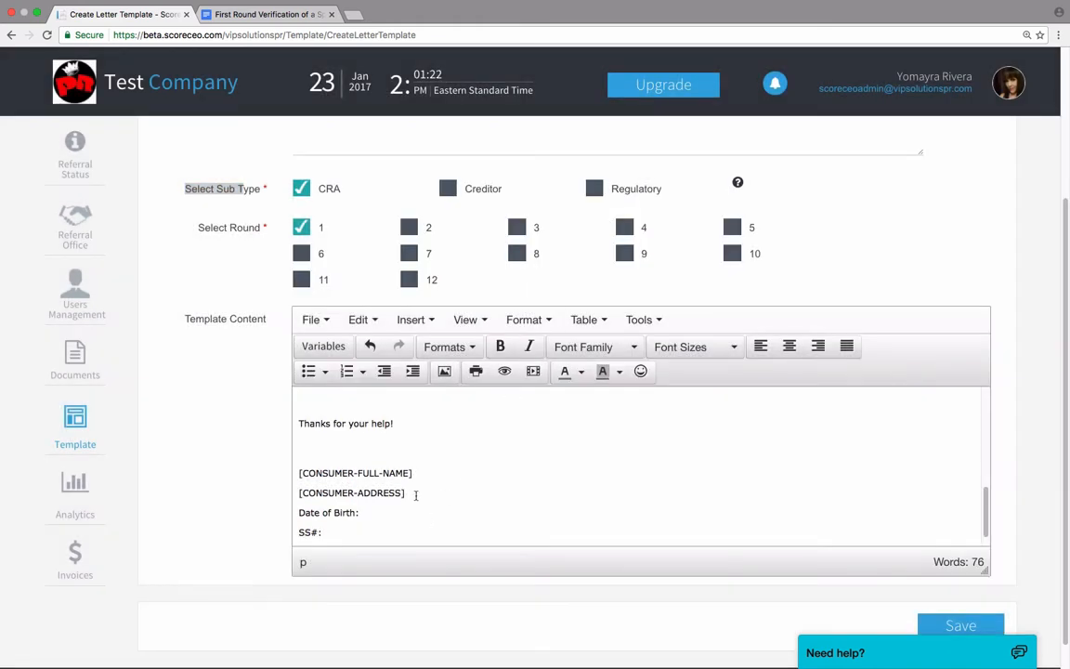
Add a line below [CONSUMER-ADDRESS] in the closing block containing the [CONSUMER-STATE] and [CONSUMER-CITY] variables, followed by a comma
{"action": "key", "text": "Return"}
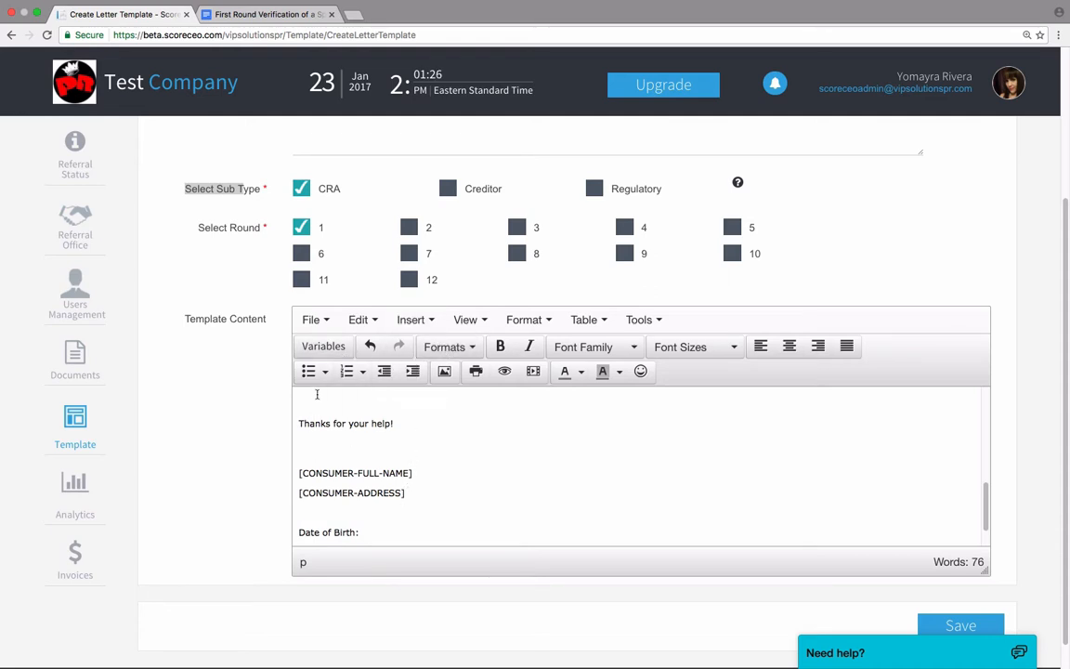
{"action": "left_click", "coordinate": [325, 347]}
{"action": "left_click", "coordinate": [659, 173]}
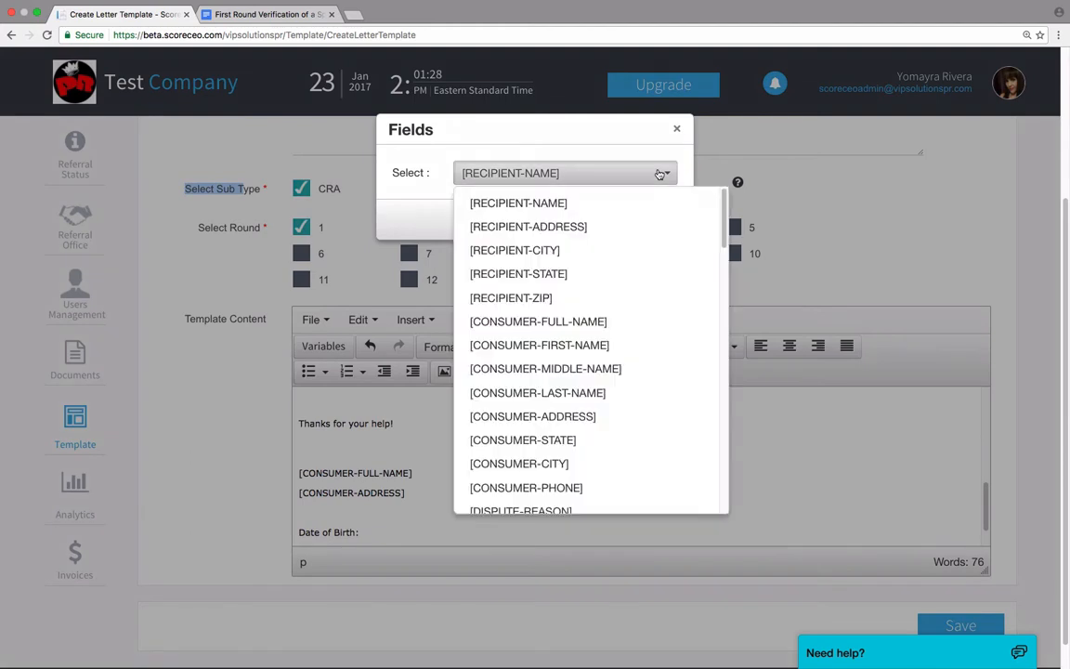
{"action": "left_click", "coordinate": [522, 440]}
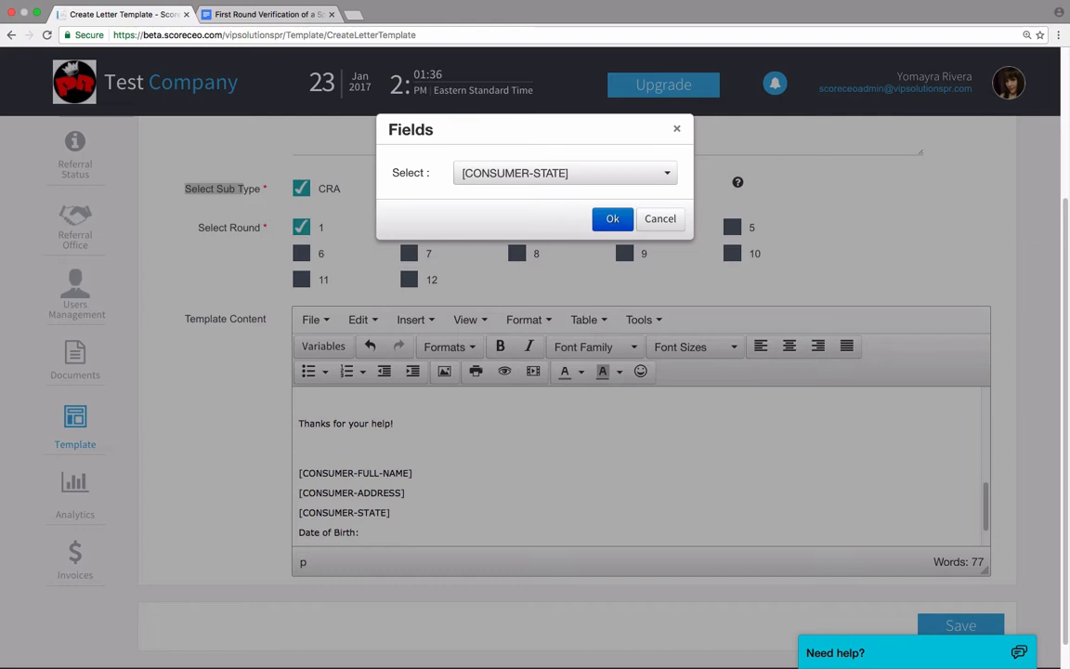
{"action": "left_click", "coordinate": [611, 175]}
{"action": "left_click", "coordinate": [543, 464]}
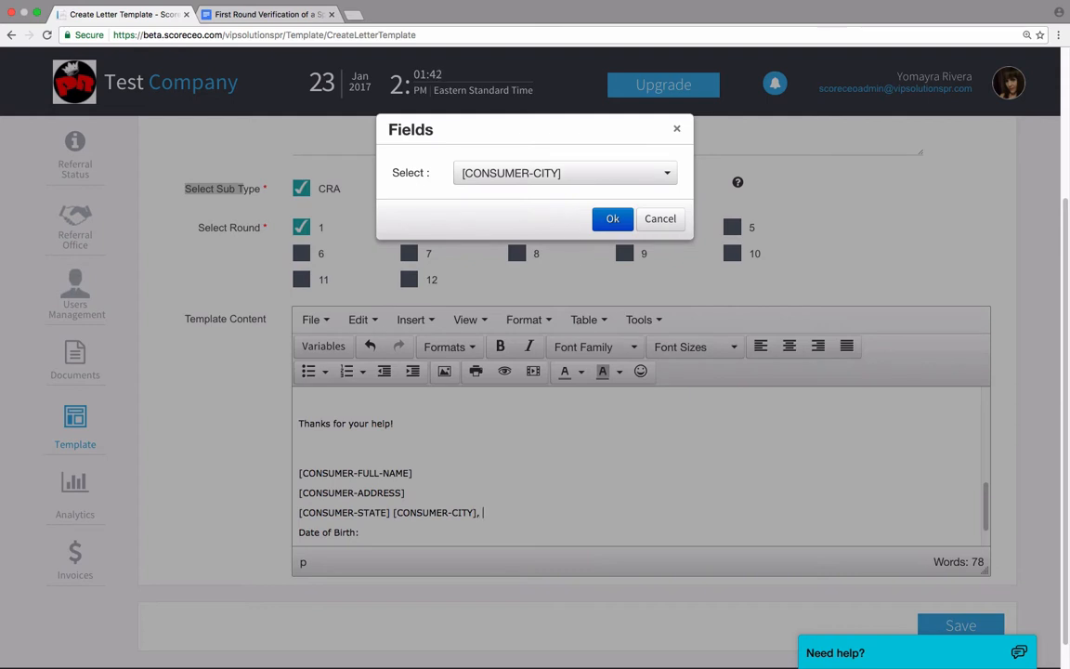
Add the [CONSUMER-ZIP-CODE] variable after the comma on the state and city line of the closing block
{"action": "scroll", "coordinate": [666, 120], "scroll_direction": "up", "scroll_amount": 2}
{"action": "left_click", "coordinate": [585, 172]}
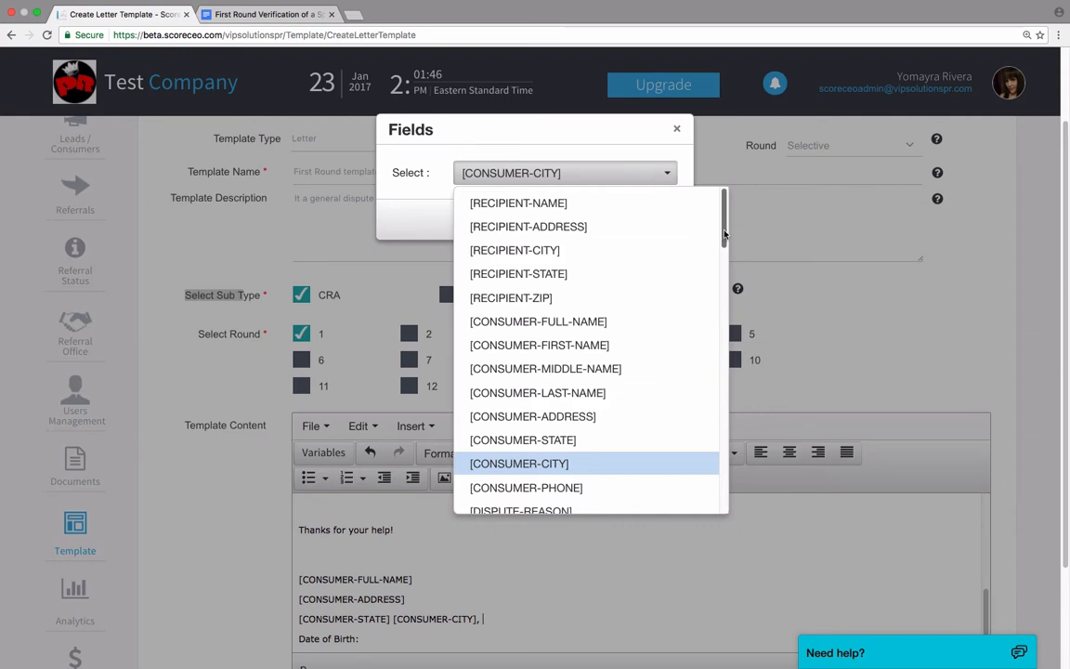
{"action": "left_click_drag", "start_coordinate": [725, 233], "coordinate": [722, 253]}
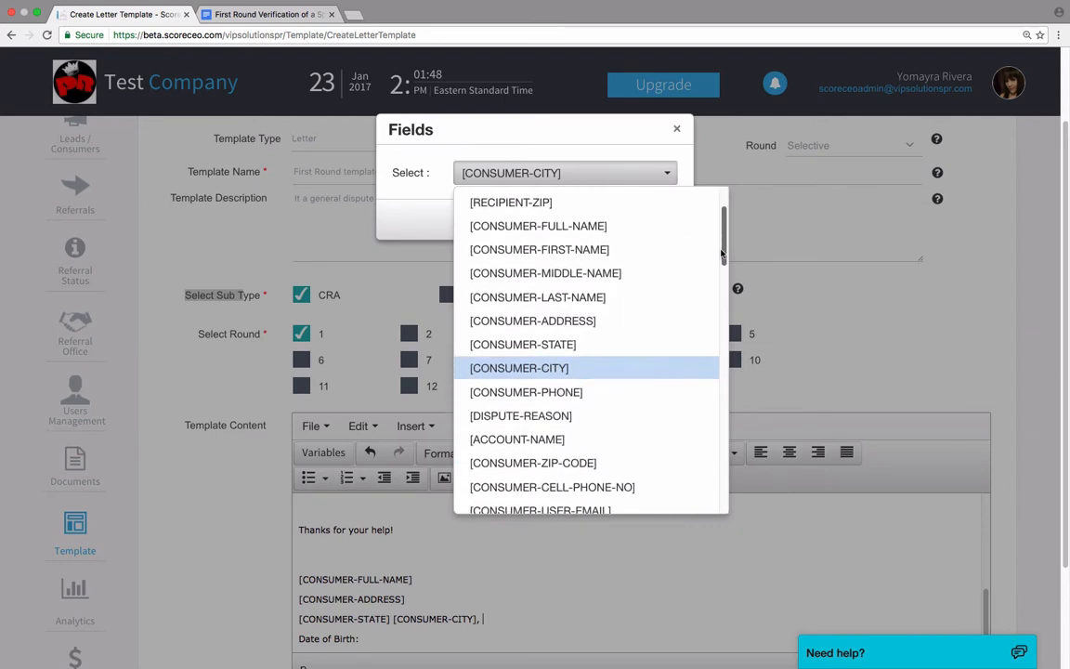
{"action": "left_click", "coordinate": [489, 462]}
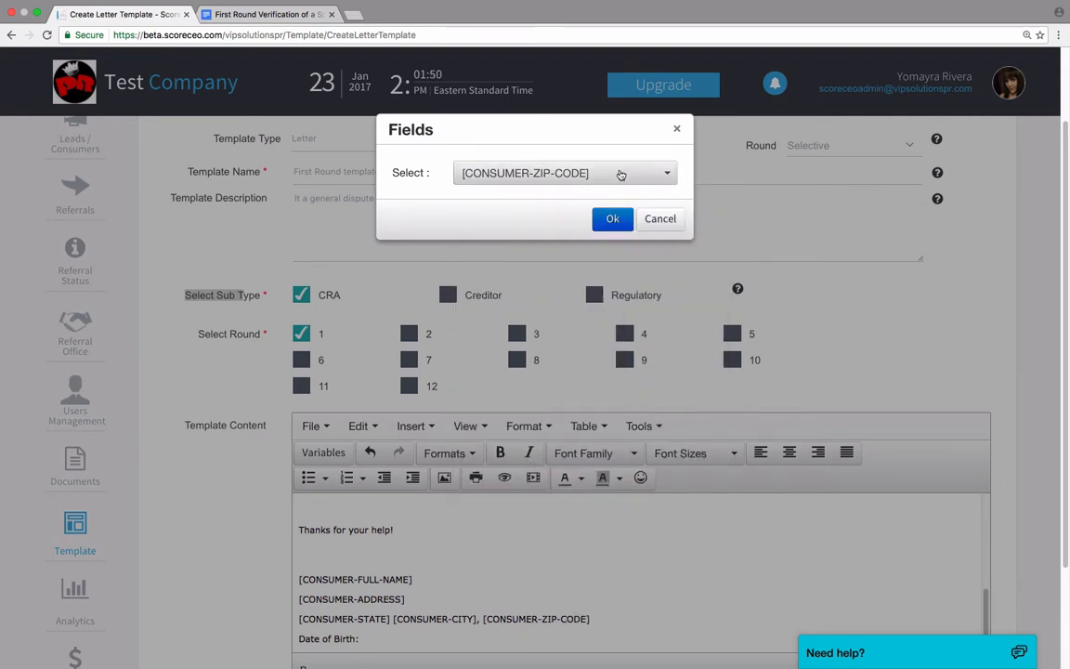
{"action": "left_click", "coordinate": [612, 219]}
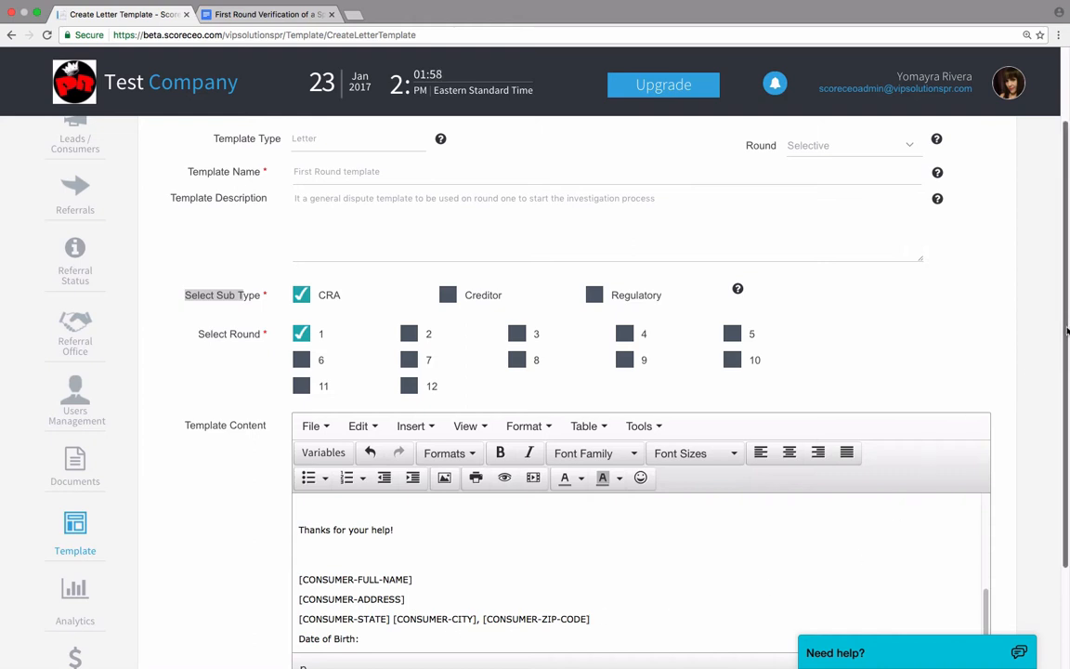
Insert the [CONSUMER-DOB] variable after "Date of Birth:" in the closing block
{"action": "left_click_drag", "start_coordinate": [1067, 331], "coordinate": [1067, 393]}
{"action": "left_click_drag", "start_coordinate": [987, 517], "coordinate": [988, 531]}
{"action": "left_click", "coordinate": [377, 515]}
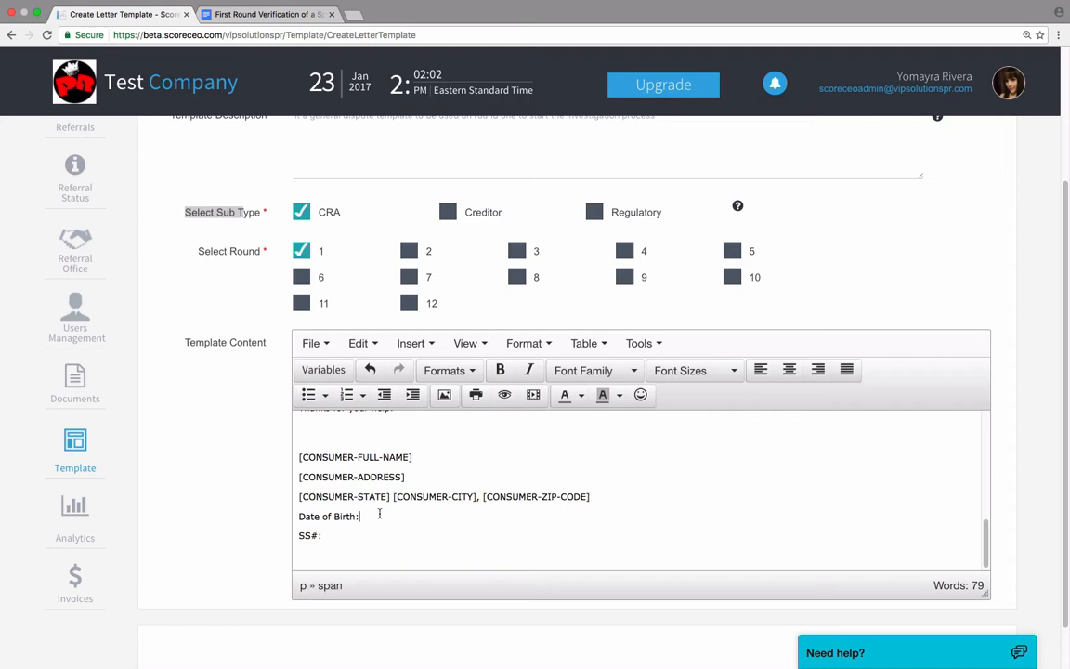
{"action": "left_click", "coordinate": [336, 370]}
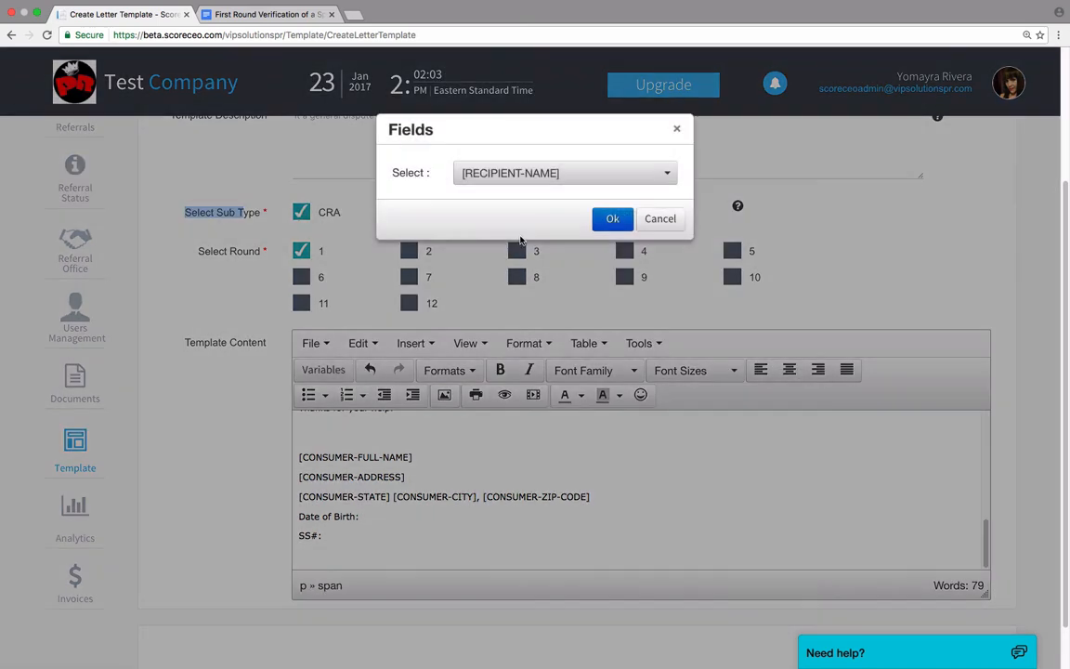
{"action": "left_click", "coordinate": [529, 185]}
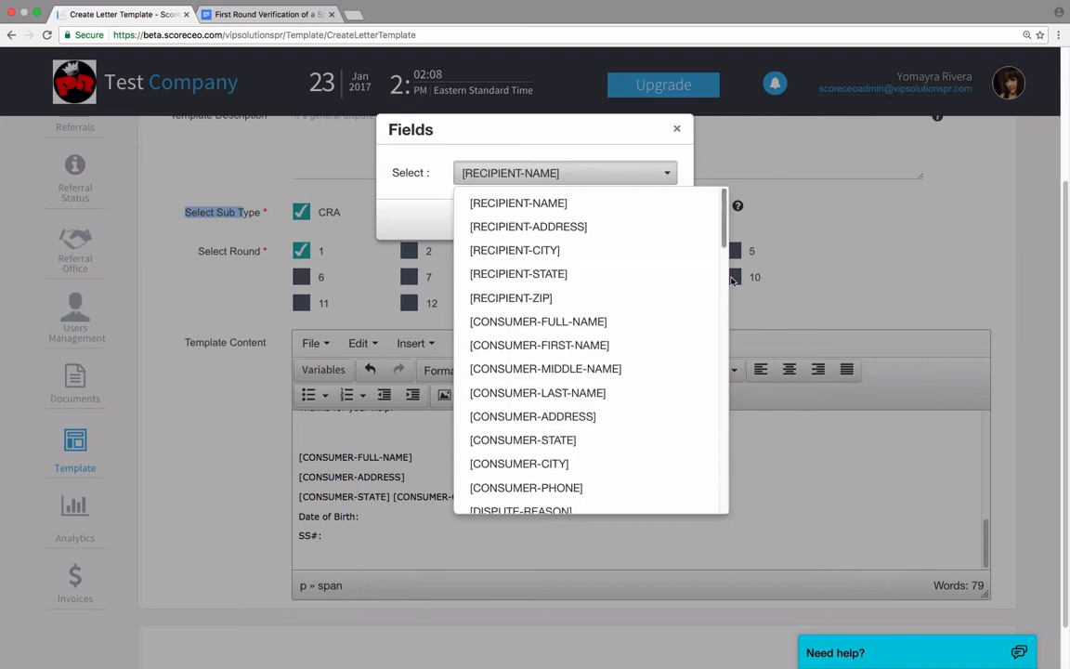
{"action": "left_click_drag", "start_coordinate": [723, 236], "coordinate": [723, 277]}
{"action": "left_click", "coordinate": [463, 421]}
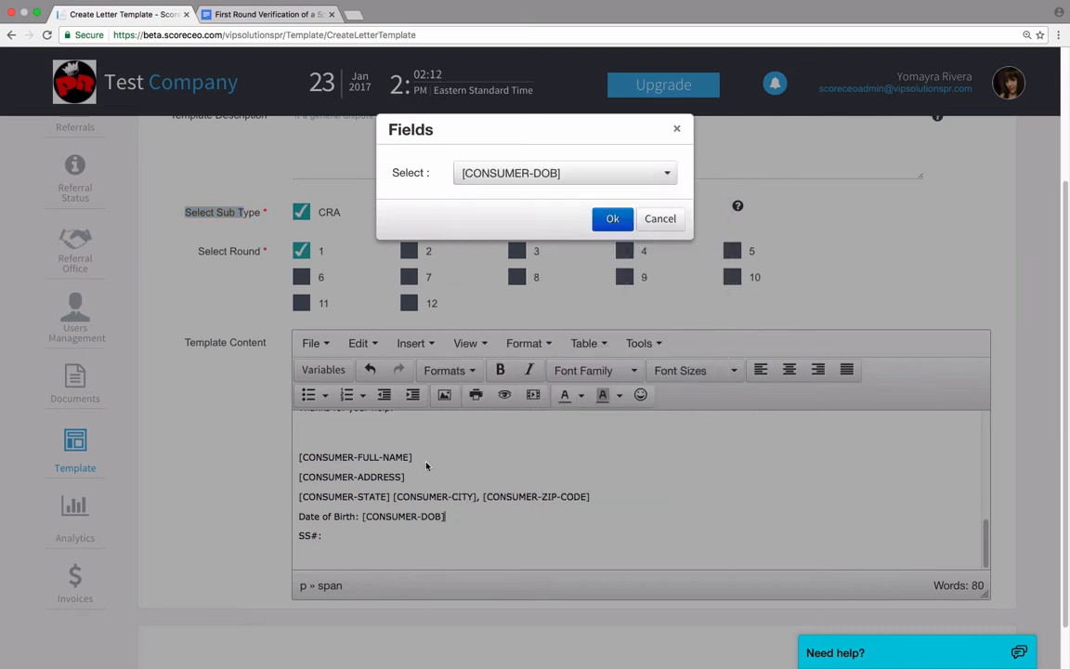
{"action": "left_click", "coordinate": [612, 220]}
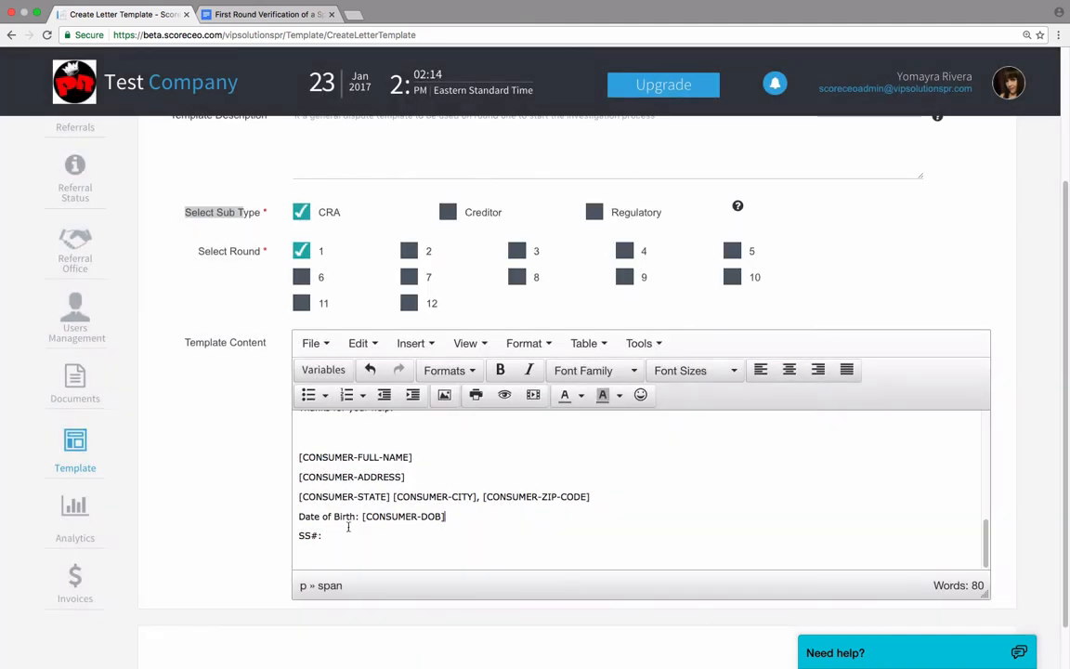
Insert the [CONSUMER-SSN] variable after "SS#:" on the last line of the closing block
{"action": "left_click", "coordinate": [323, 370]}
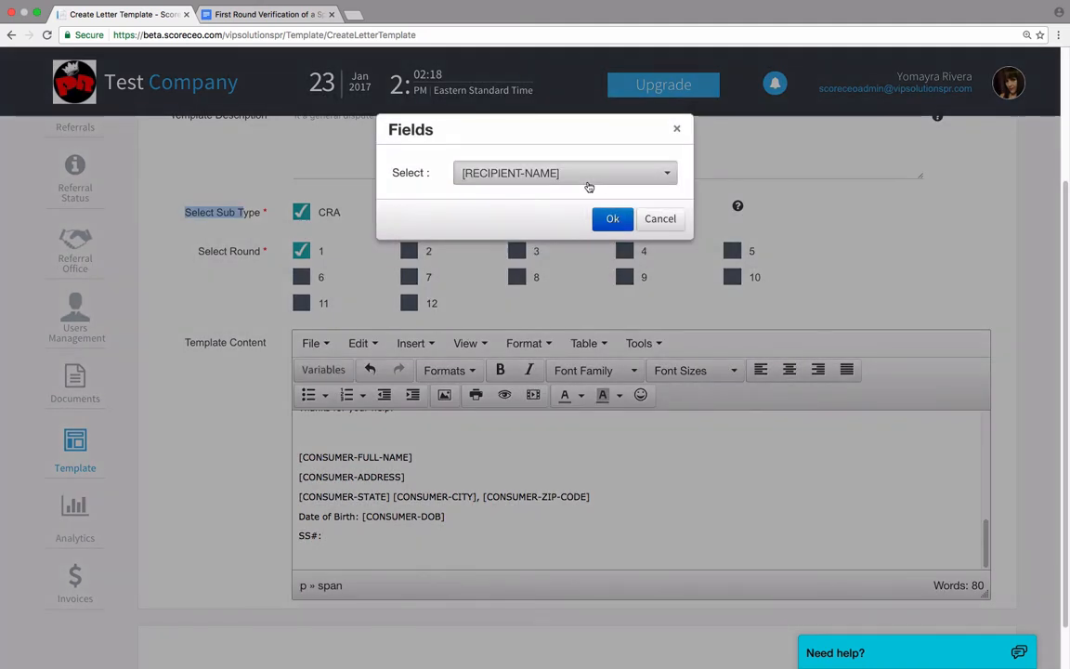
{"action": "left_click", "coordinate": [588, 178]}
{"action": "left_click_drag", "start_coordinate": [719, 212], "coordinate": [731, 268]}
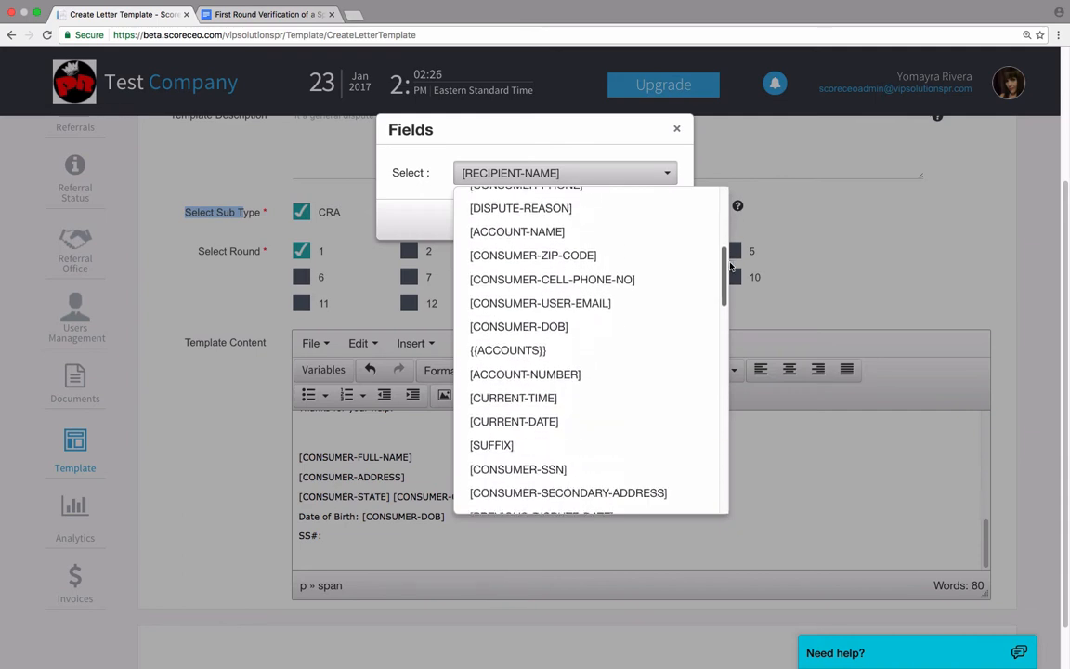
{"action": "scroll", "coordinate": [576, 371], "scroll_direction": "down", "scroll_amount": 3}
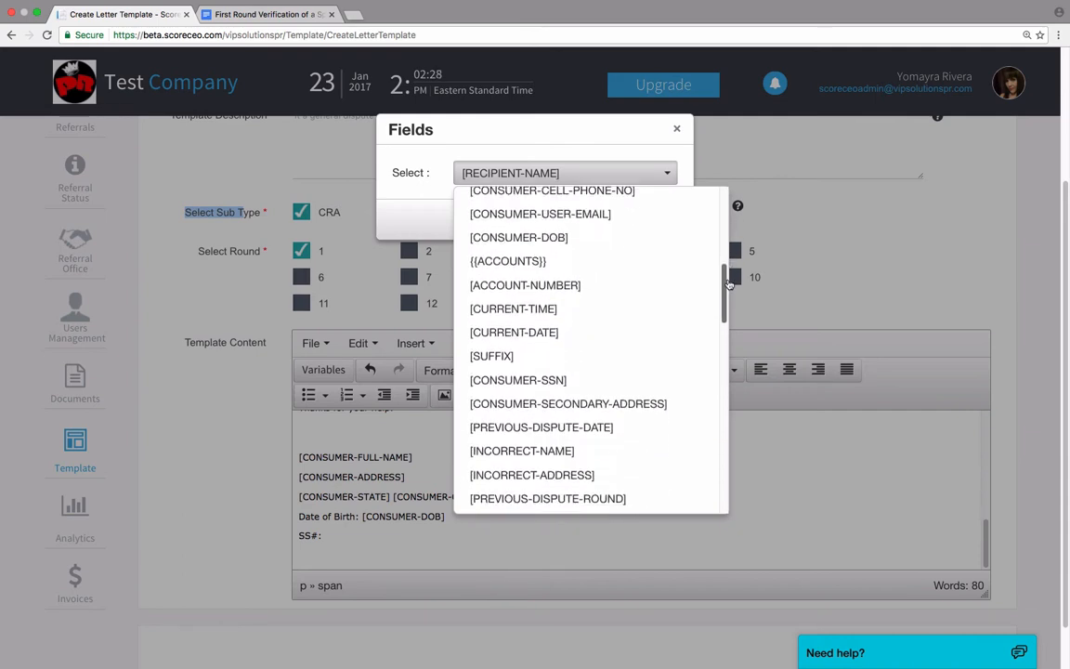
{"action": "left_click", "coordinate": [565, 380]}
{"action": "key", "text": "Return"}
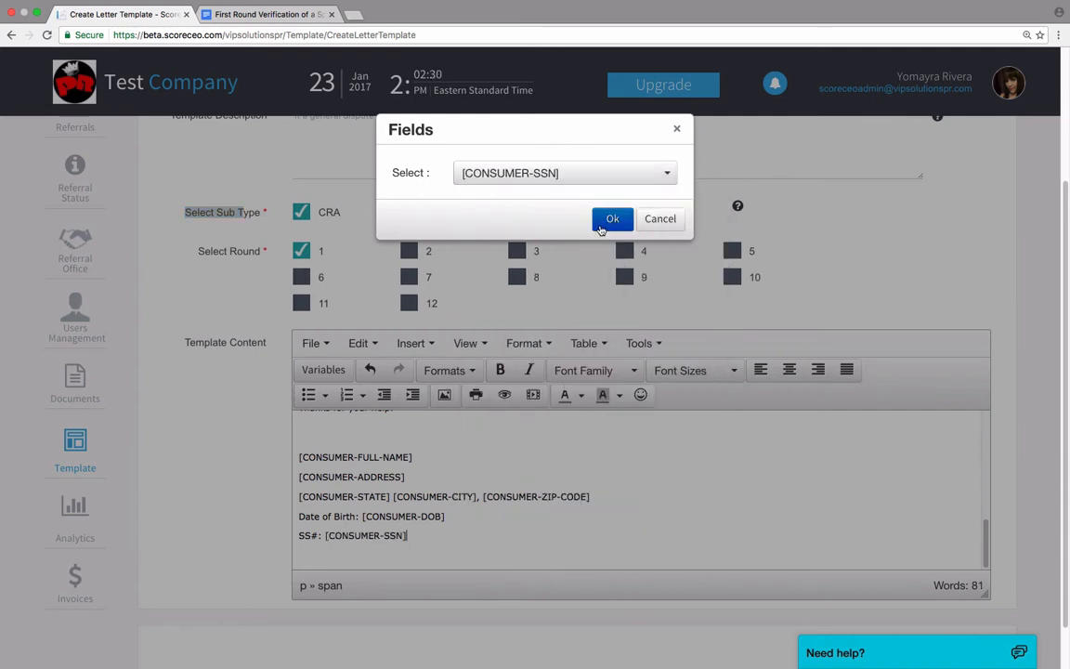
Look over the closing block and the start of the letter, and browse the list of available template variables without inserting any
{"action": "scroll", "coordinate": [635, 513], "scroll_direction": "up", "scroll_amount": 1}
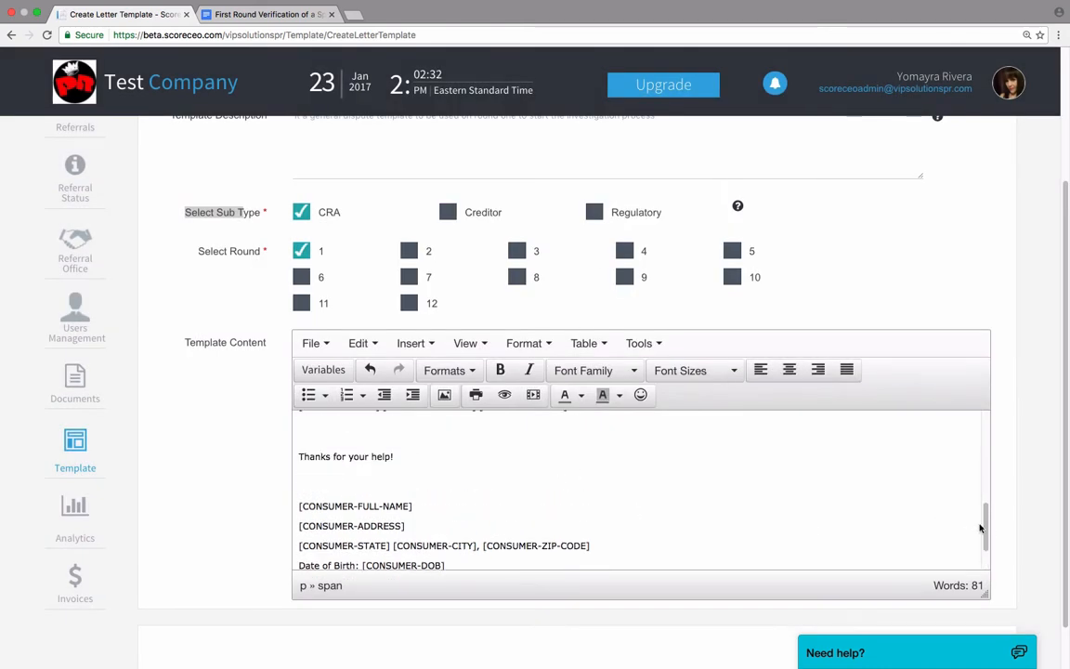
{"action": "left_click_drag", "start_coordinate": [987, 533], "coordinate": [988, 551]}
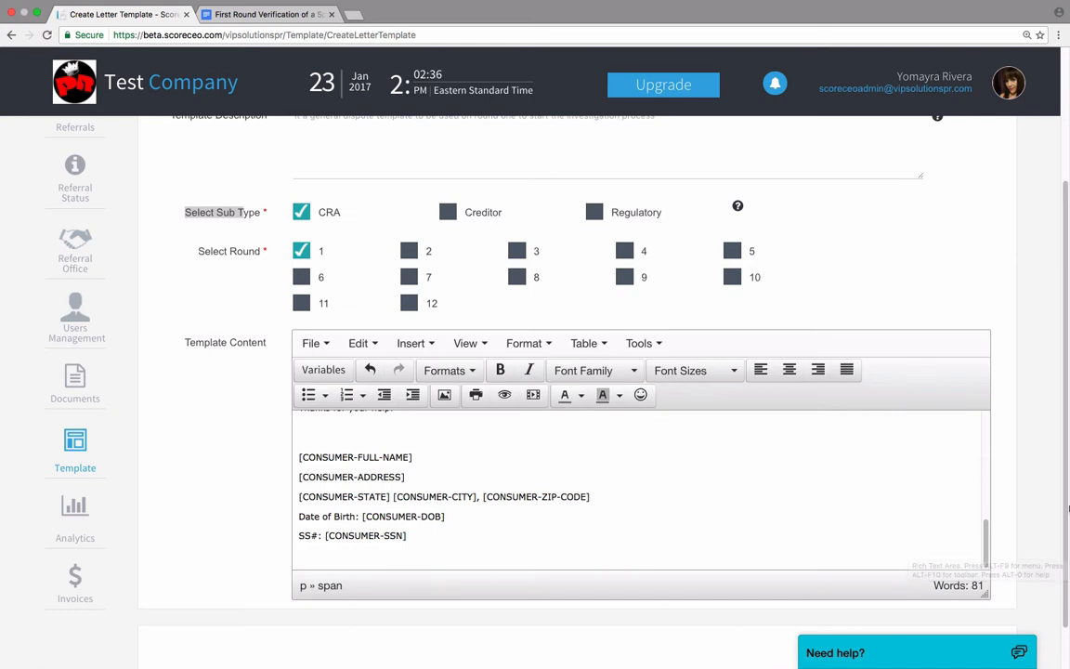
{"action": "left_click_drag", "start_coordinate": [988, 550], "coordinate": [994, 433]}
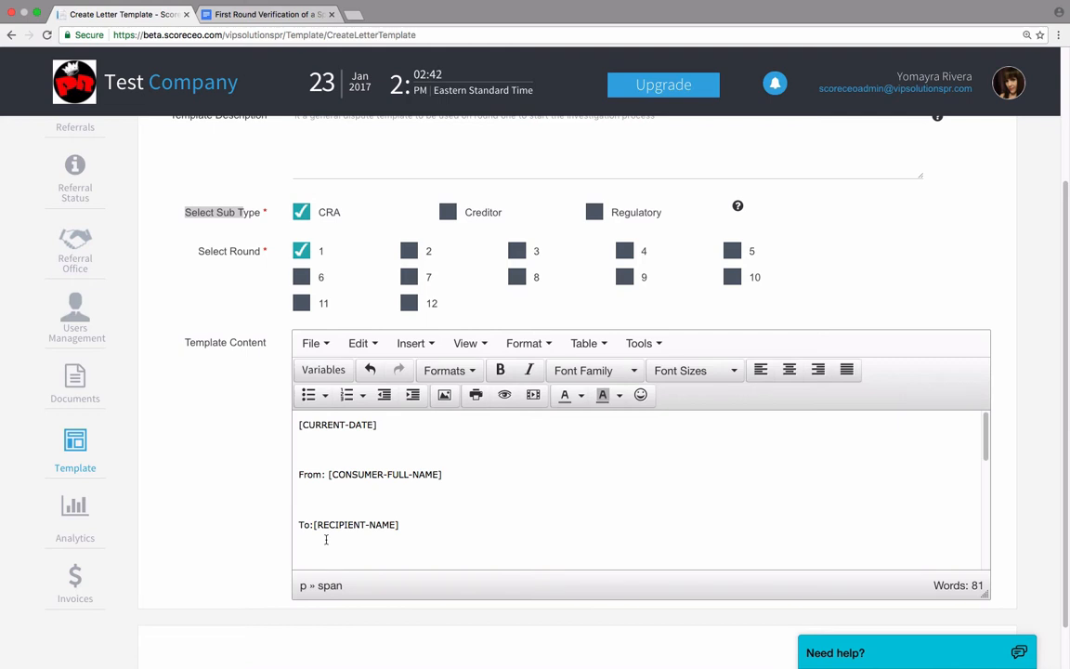
{"action": "left_click", "coordinate": [323, 371]}
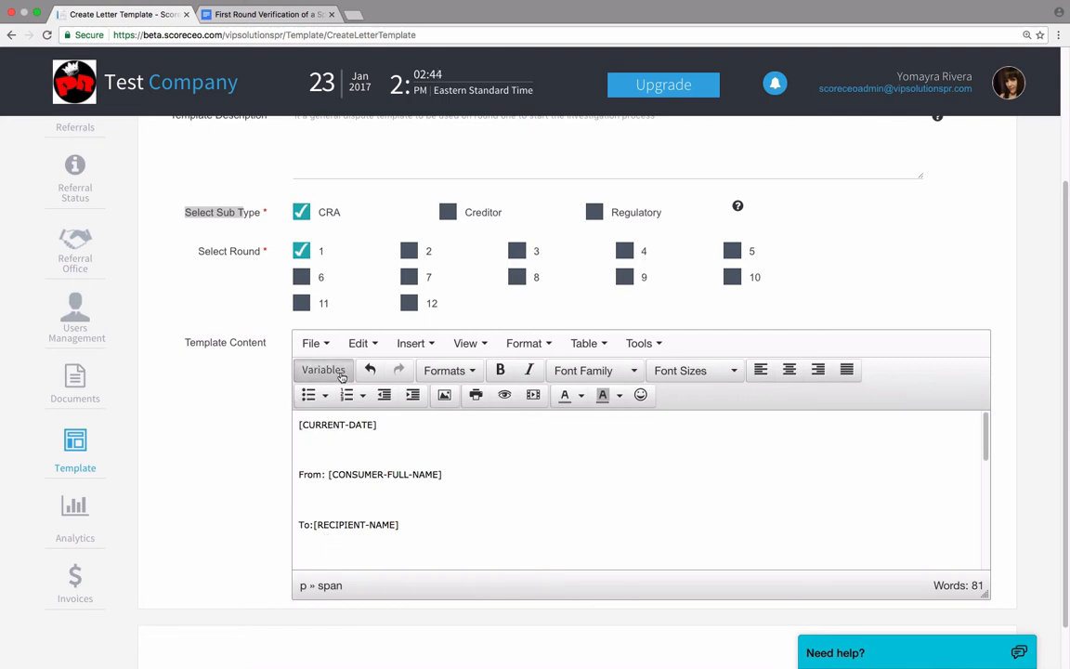
{"action": "left_click", "coordinate": [527, 183]}
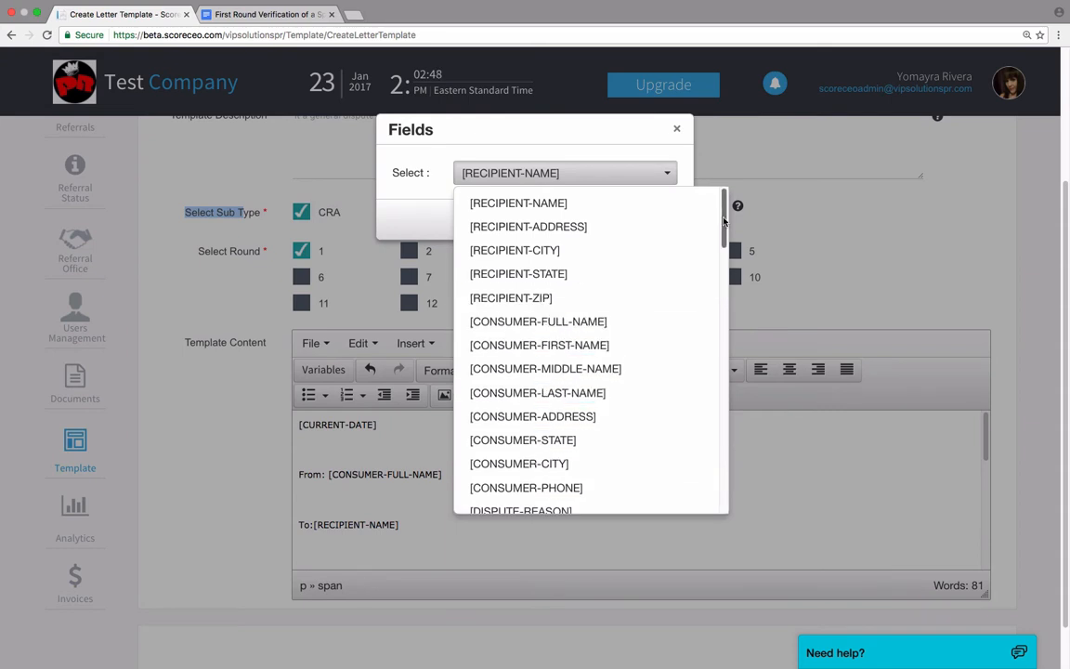
{"action": "left_click_drag", "start_coordinate": [724, 224], "coordinate": [723, 323]}
{"action": "left_click_drag", "start_coordinate": [723, 327], "coordinate": [720, 362]}
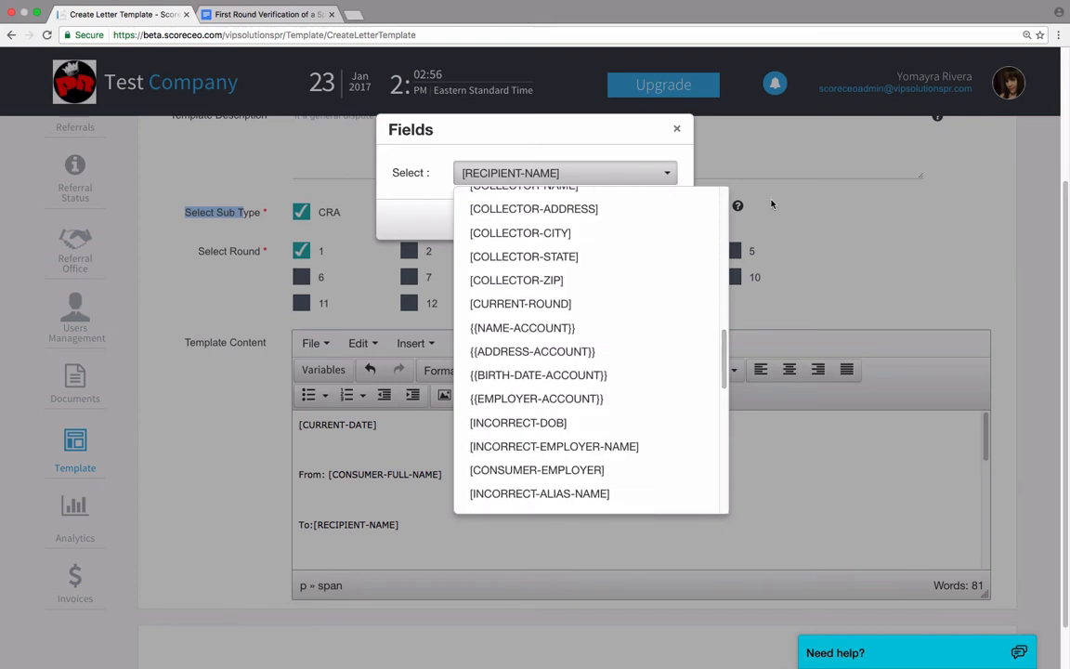
{"action": "left_click", "coordinate": [800, 245]}
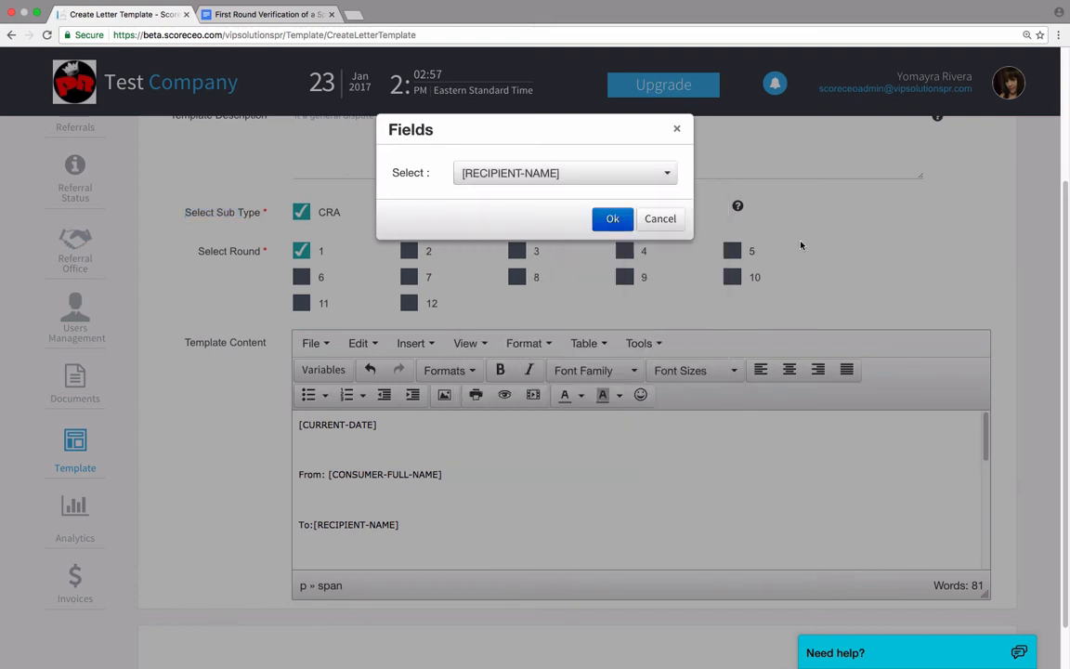
{"action": "left_click", "coordinate": [677, 132]}
Check the letter's main paragraph and account line, save the letter template, and look over the saved version
{"action": "left_click_drag", "start_coordinate": [985, 436], "coordinate": [1014, 490]}
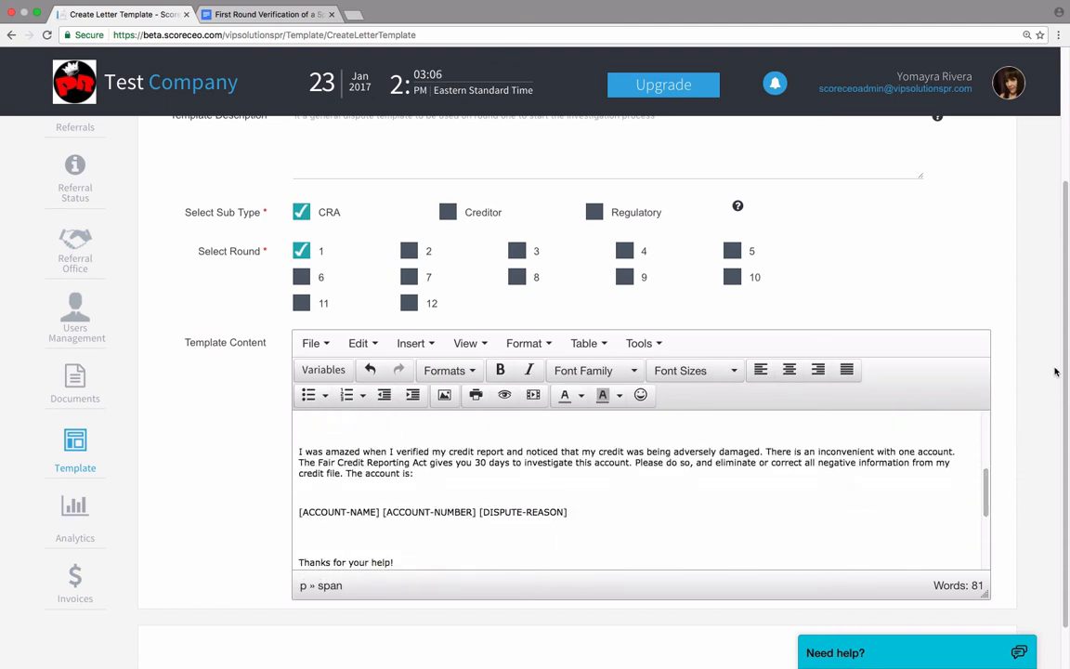
{"action": "left_click_drag", "start_coordinate": [1065, 269], "coordinate": [1060, 372]}
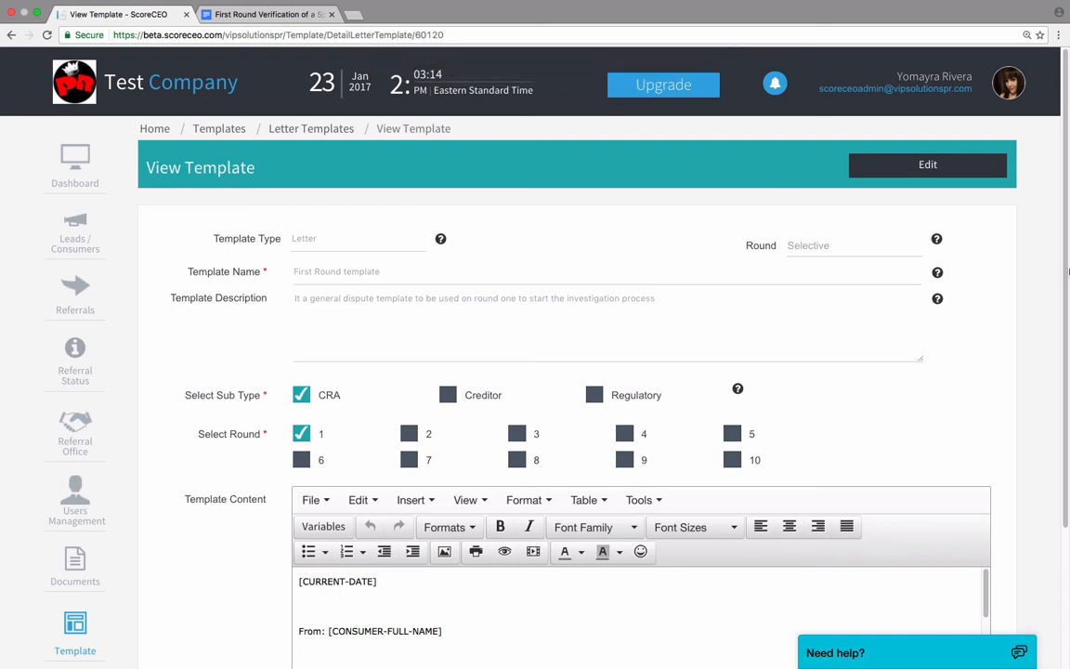
{"action": "left_click_drag", "start_coordinate": [1067, 160], "coordinate": [1067, 232]}
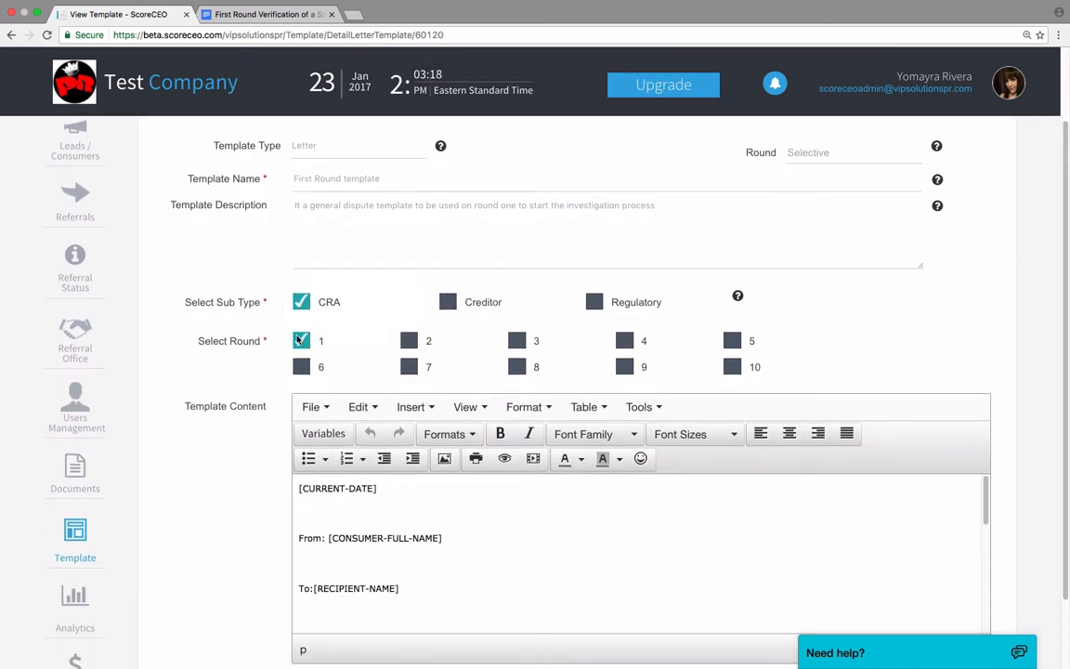